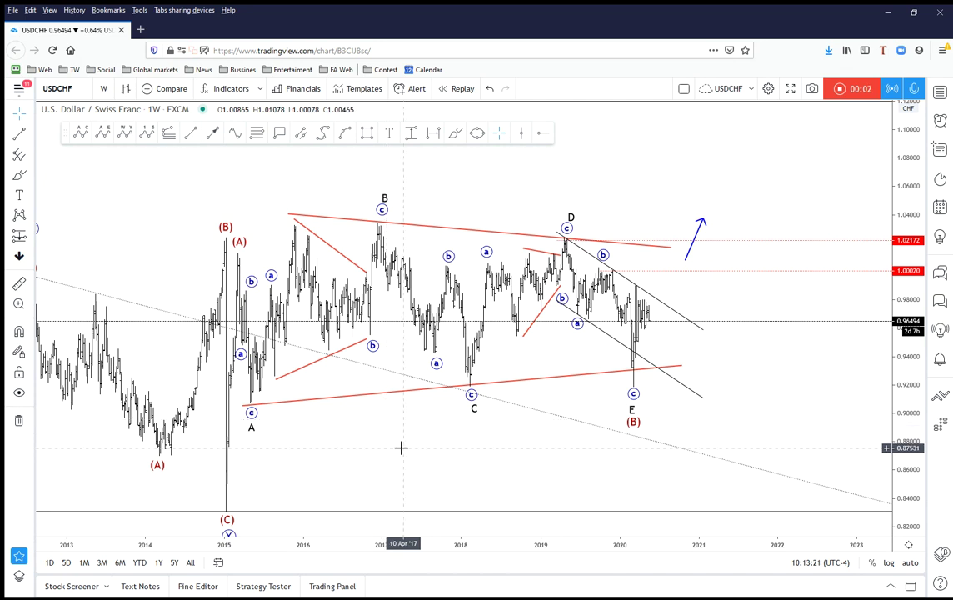
- Pan the weekly chart to later years, view it briefly as a line chart, then return to bars
drag(489, 457, 394, 453)
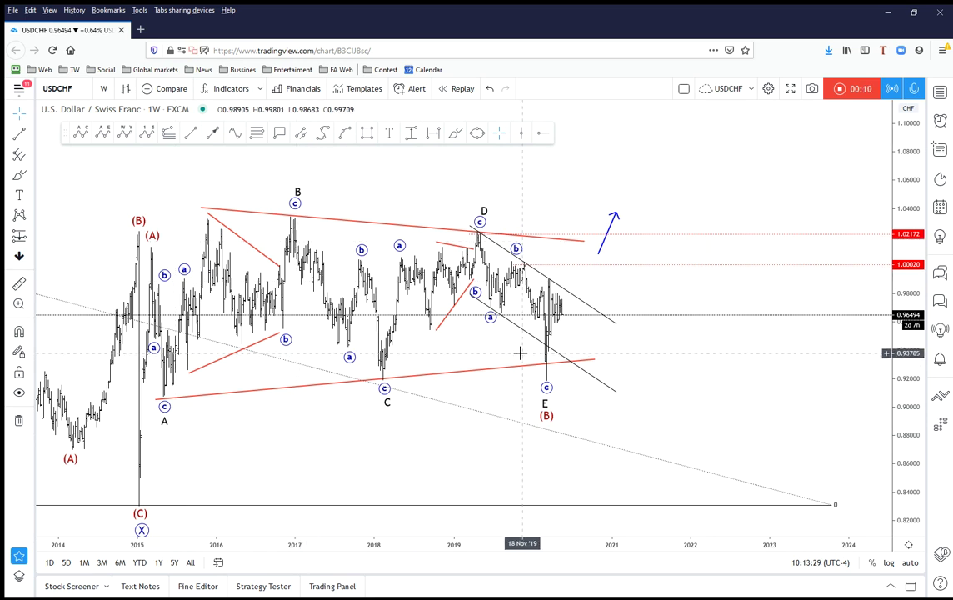
scroll(523, 367, up, 1)
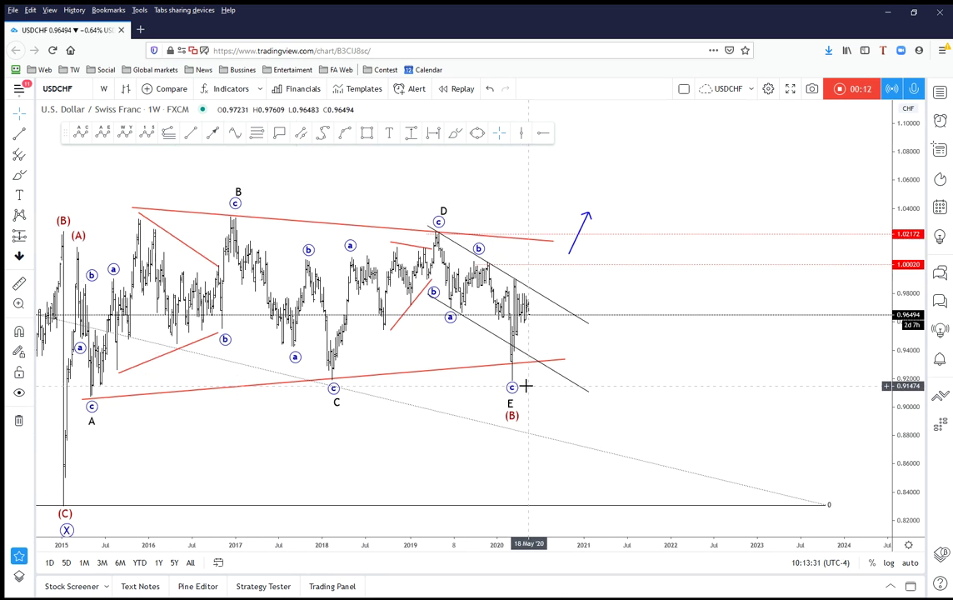
scroll(526, 383, down, 1)
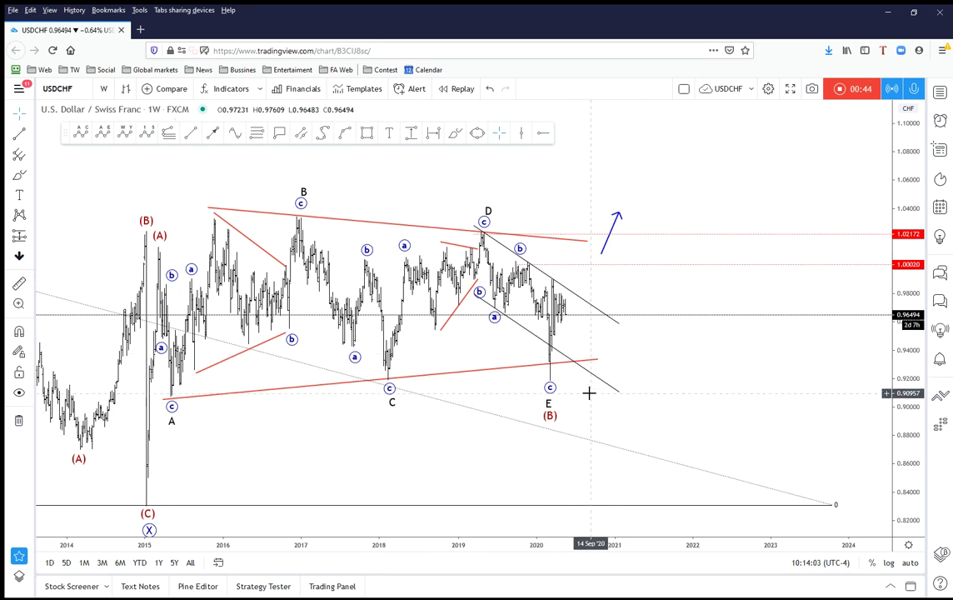
click(126, 88)
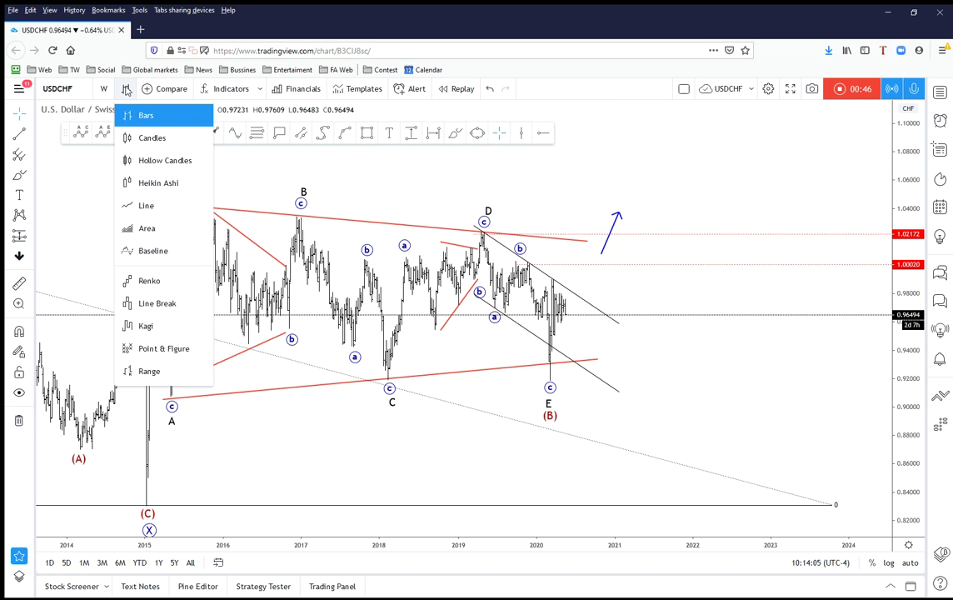
click(148, 205)
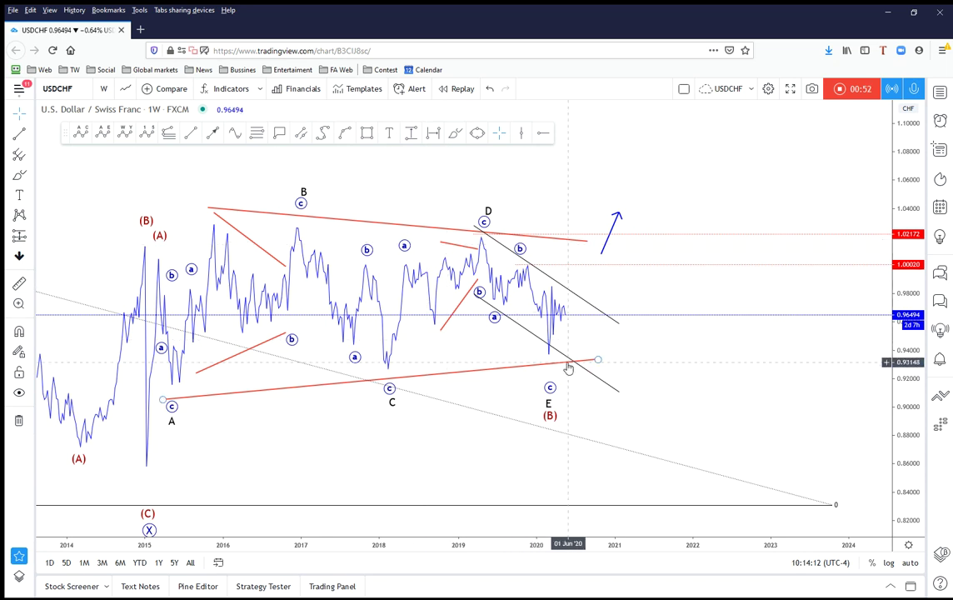
click(404, 381)
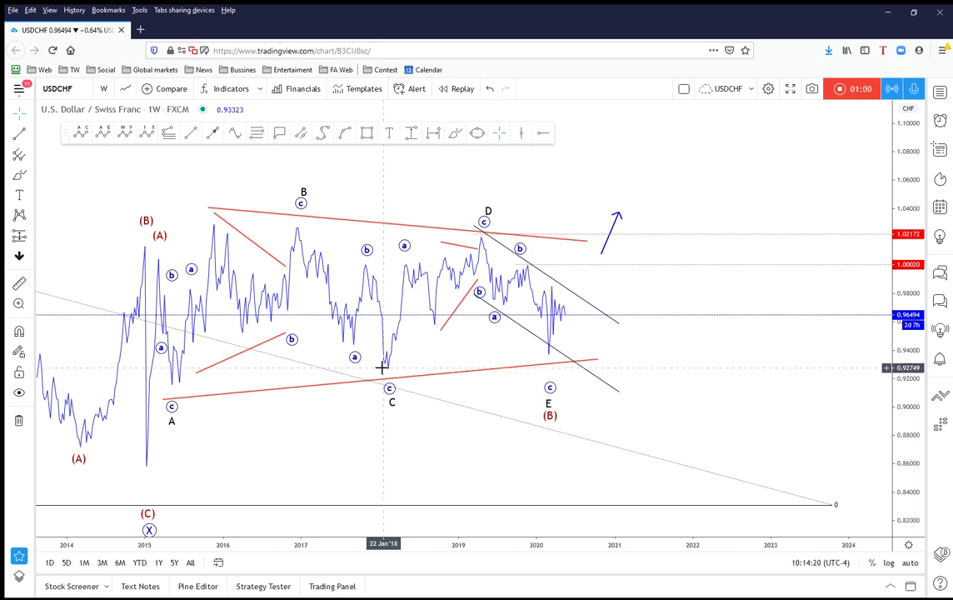
click(126, 89)
click(127, 111)
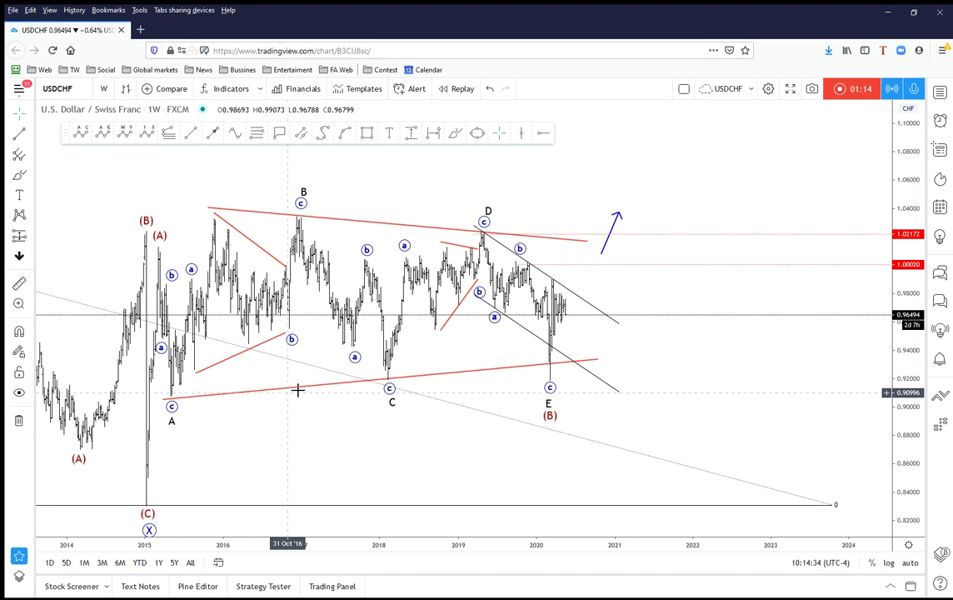
- Move the blue arrow down to rise from about 0.951 to 0.982 beside the latest bars
scroll(583, 392, up, 3)
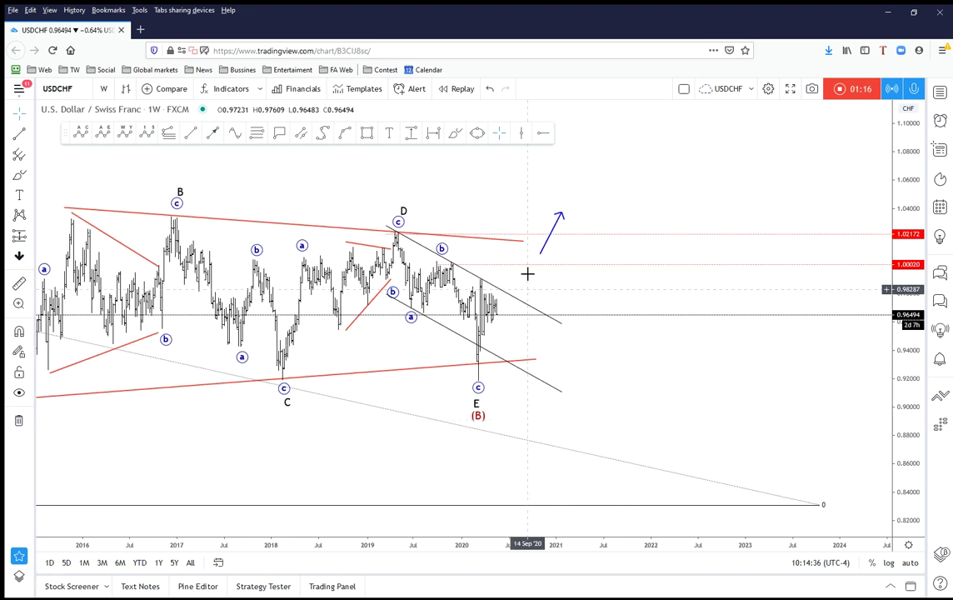
mouse_move(549, 237)
mouse_down()
mouse_move(530, 275)
mouse_move(575, 227)
mouse_move(544, 307)
mouse_up()
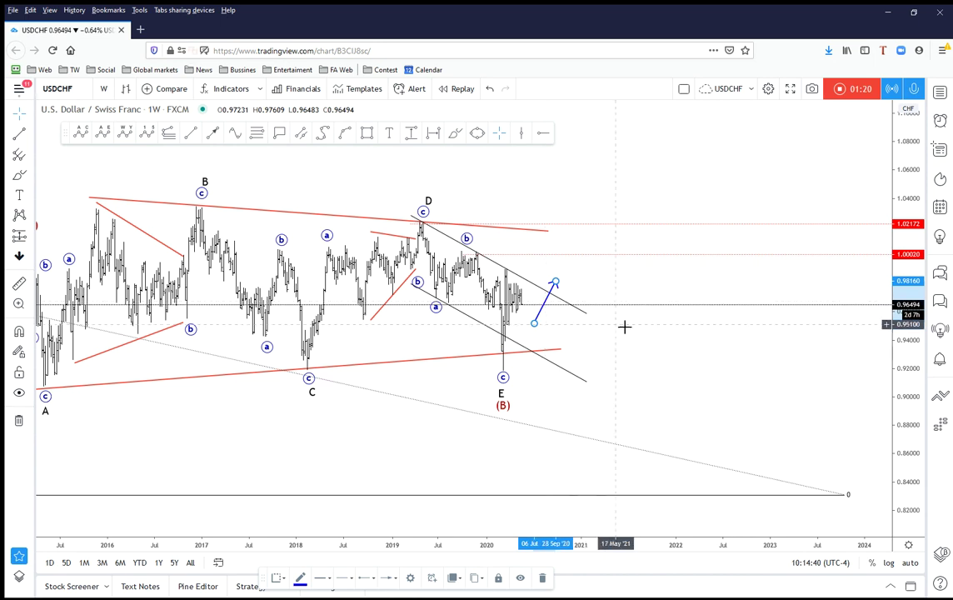
scroll(623, 326, down, 2)
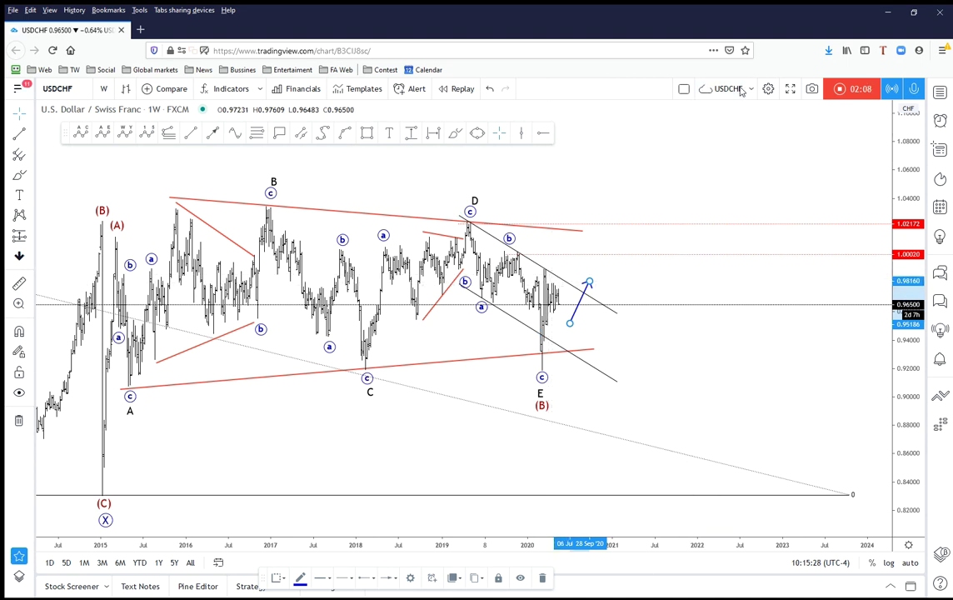
- Switch to the two-chart side-by-side layout and set the right chart to 1-day bars
click(684, 90)
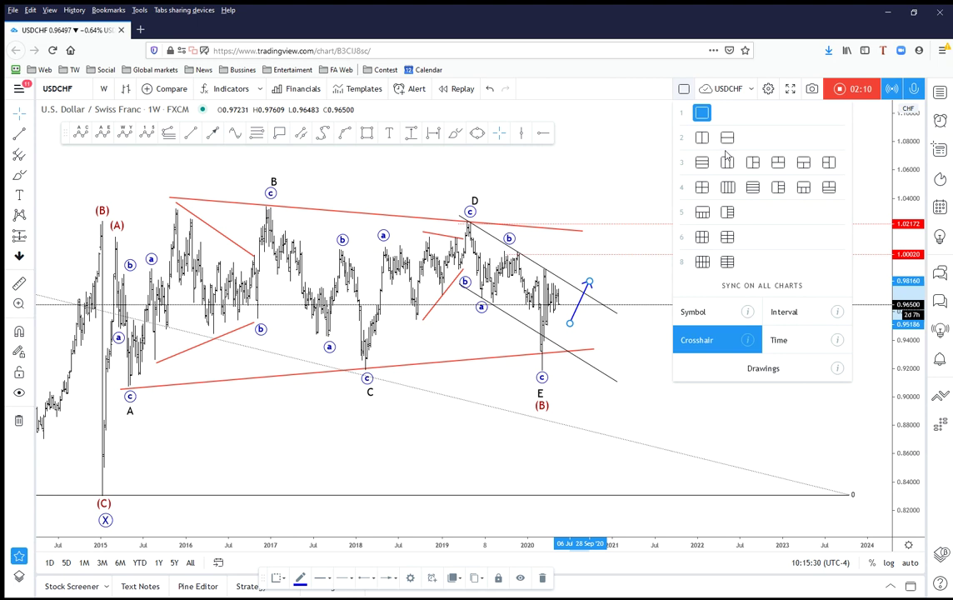
click(702, 138)
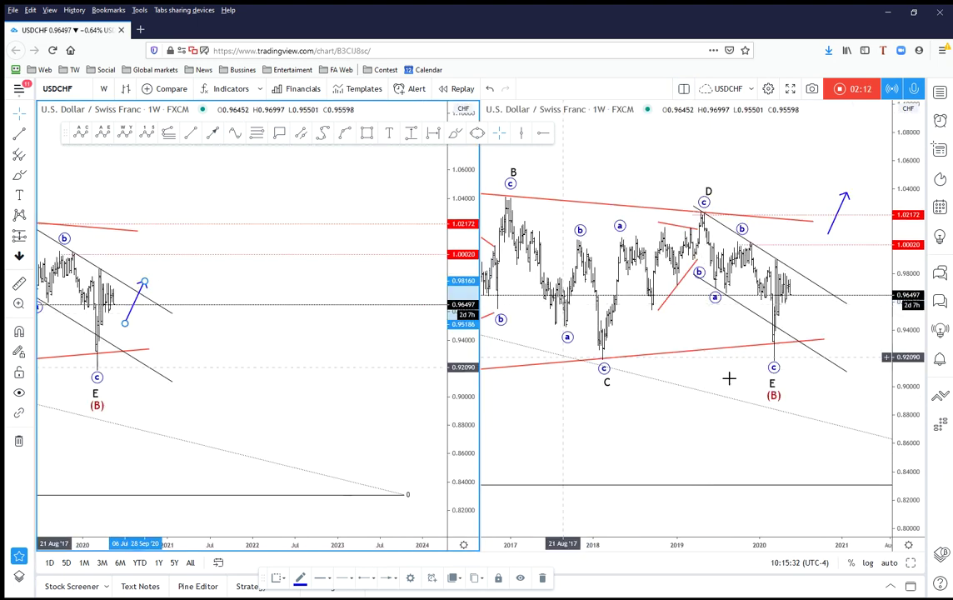
scroll(745, 392, up, 3)
click(752, 398)
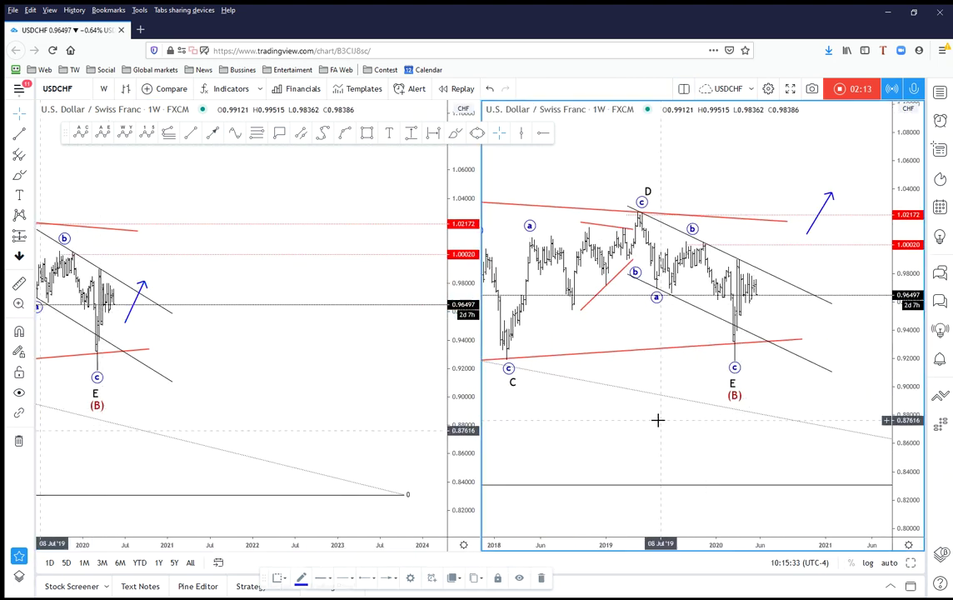
click(107, 89)
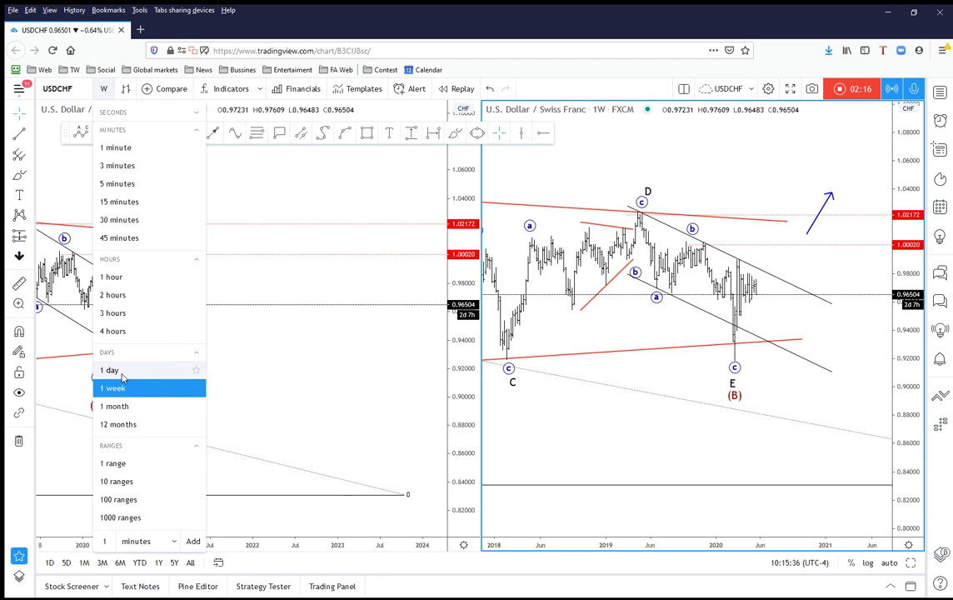
click(122, 370)
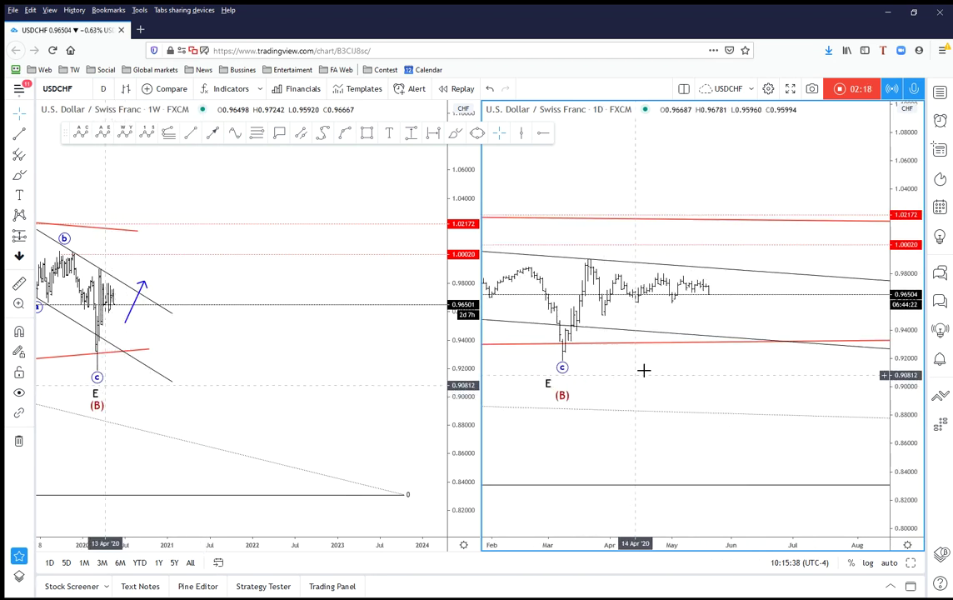
- Stretch the daily chart's price scale vertically
drag(906, 406, 860, 193)
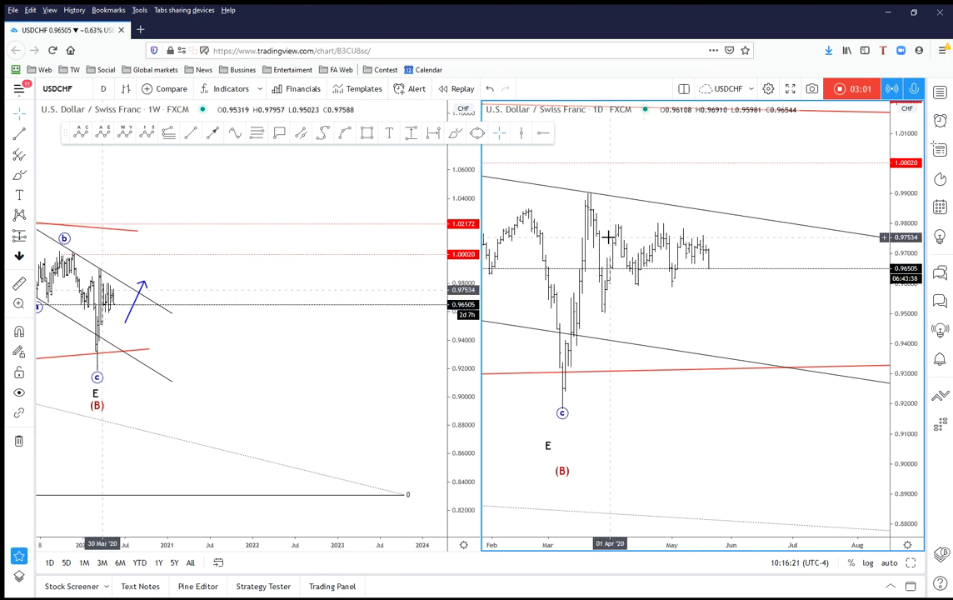
scroll(702, 302, down, 2)
scroll(728, 310, up, 2)
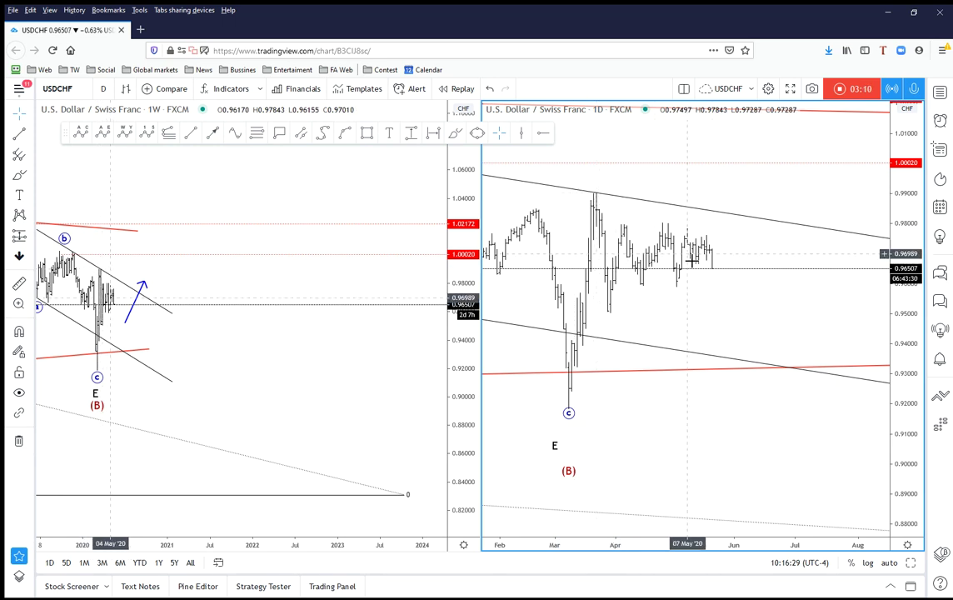
scroll(712, 302, down, 1)
scroll(745, 325, up, 1)
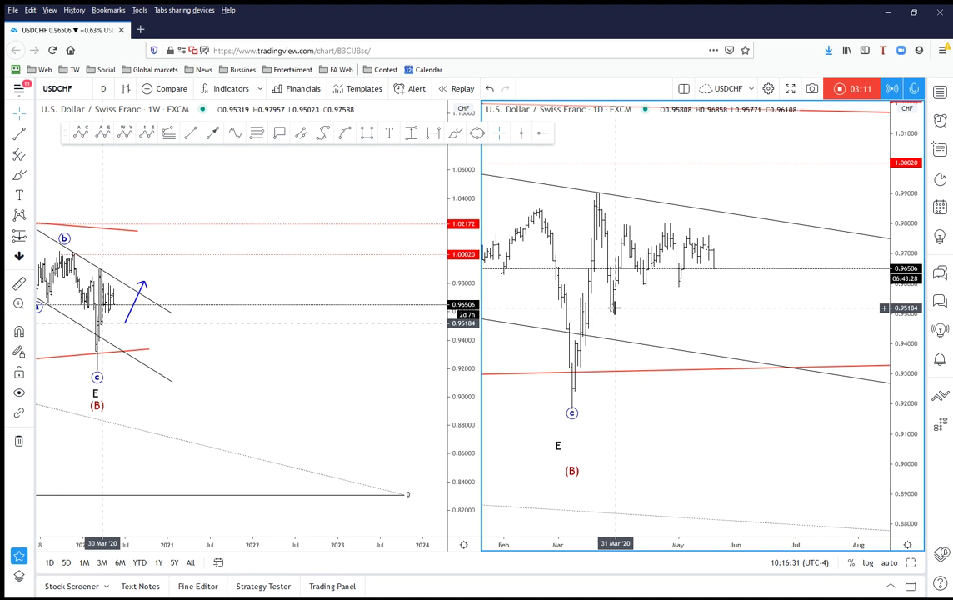
click(81, 131)
- Place the 0–a–b–c correction from the March high through the late-March low and recent high
click(594, 192)
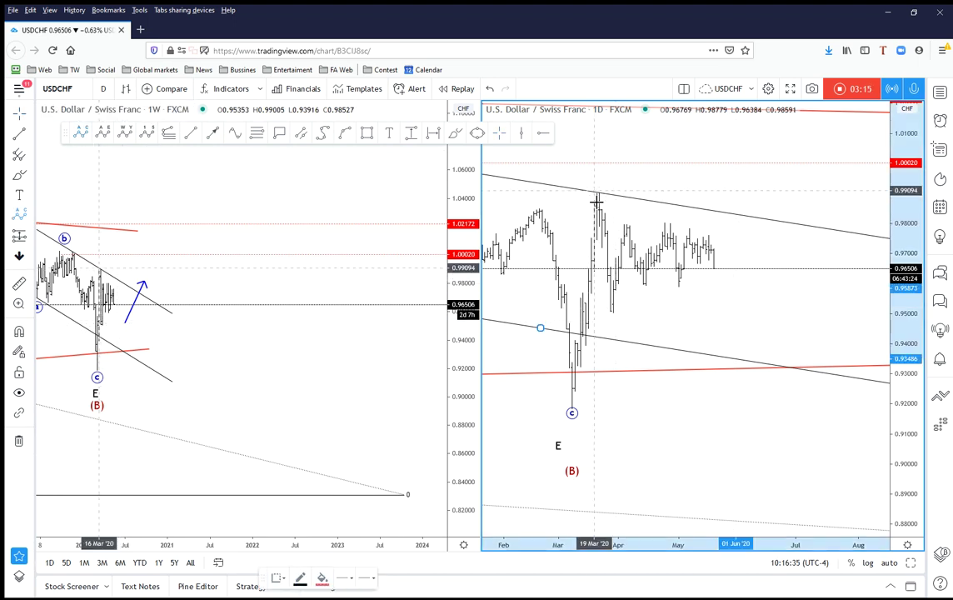
click(610, 311)
click(708, 230)
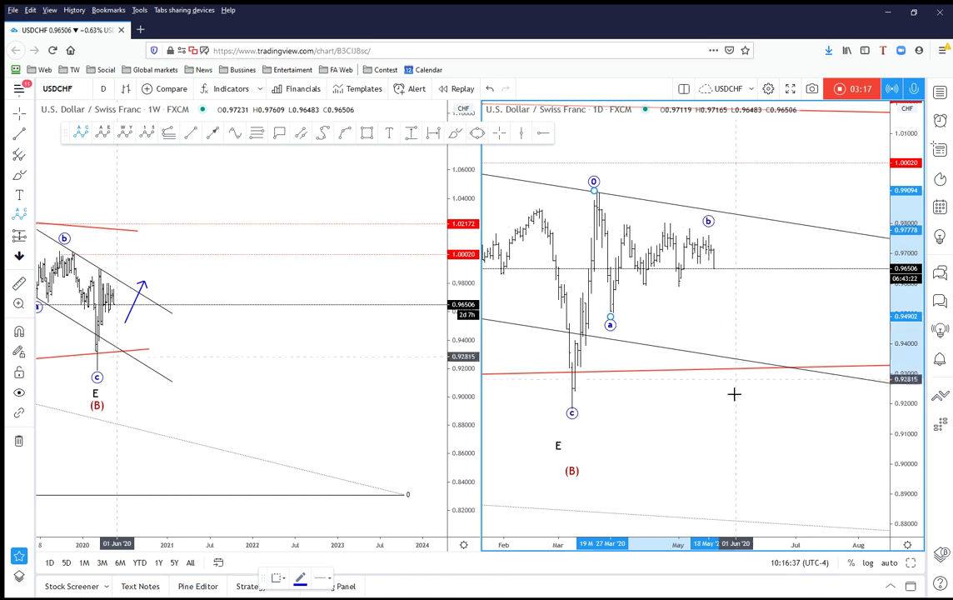
click(735, 331)
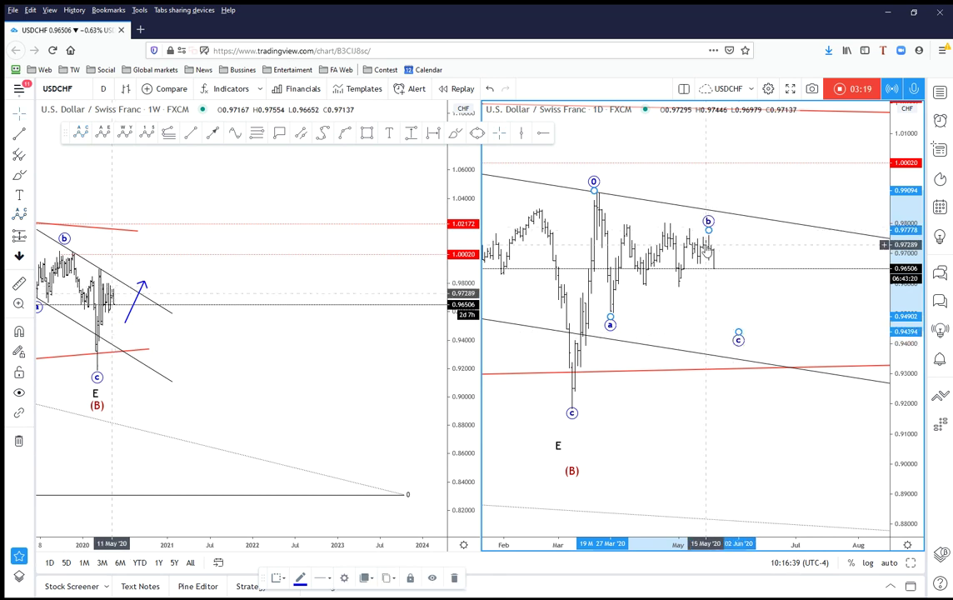
- Draw a falling upper red line into b and a rising lower one from a, then nudge c
click(190, 133)
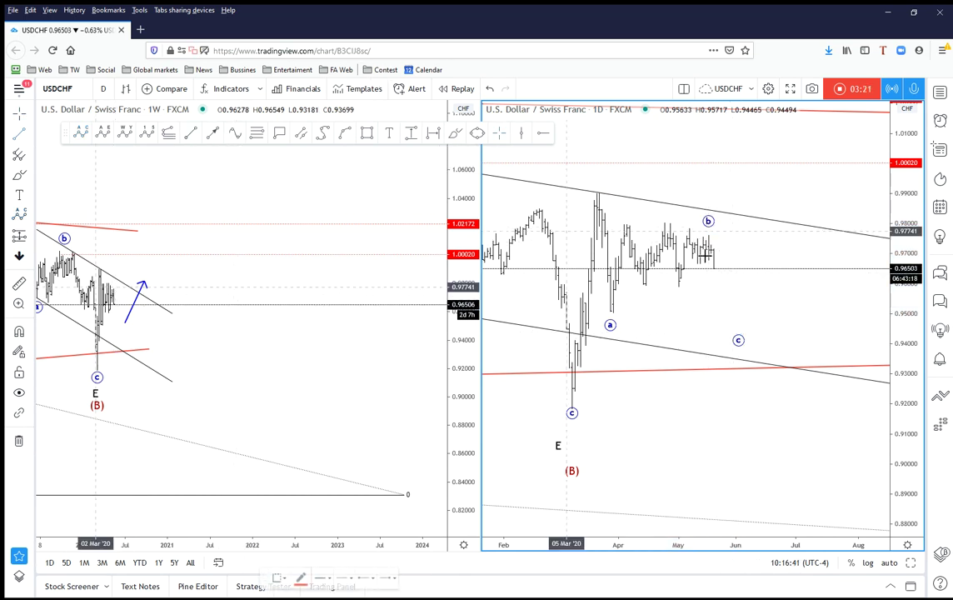
drag(630, 216, 715, 230)
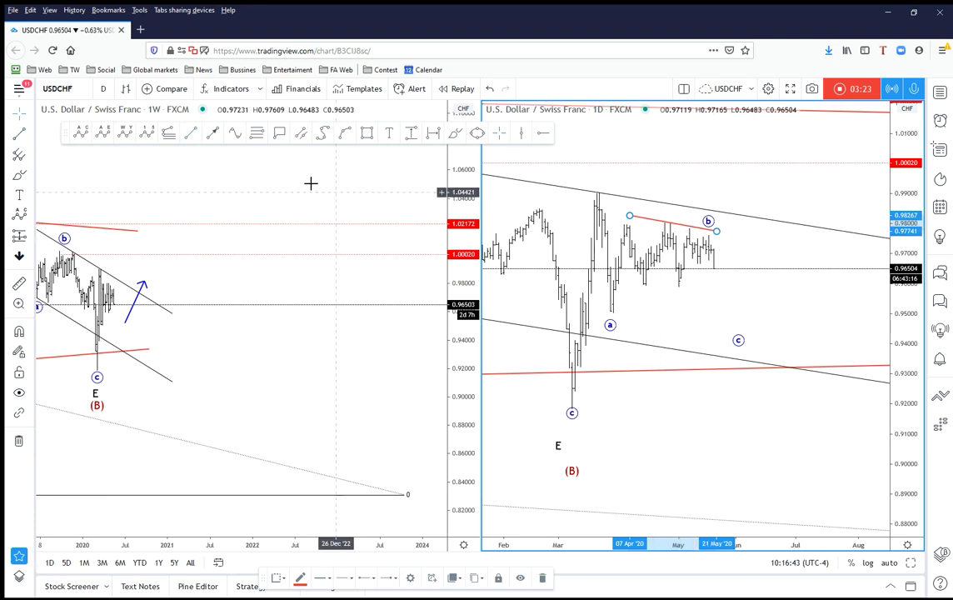
click(190, 133)
drag(613, 309, 724, 273)
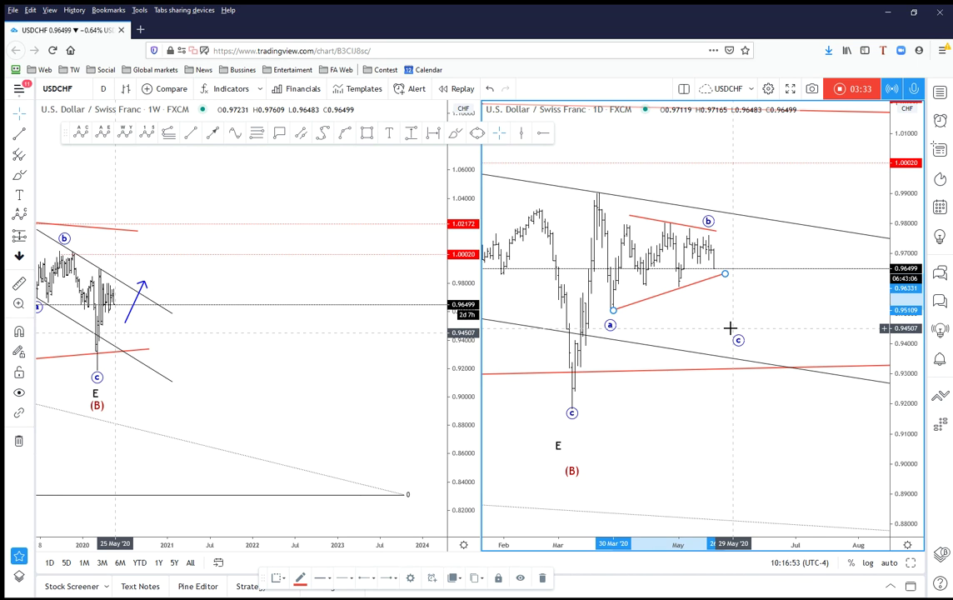
drag(741, 343, 736, 339)
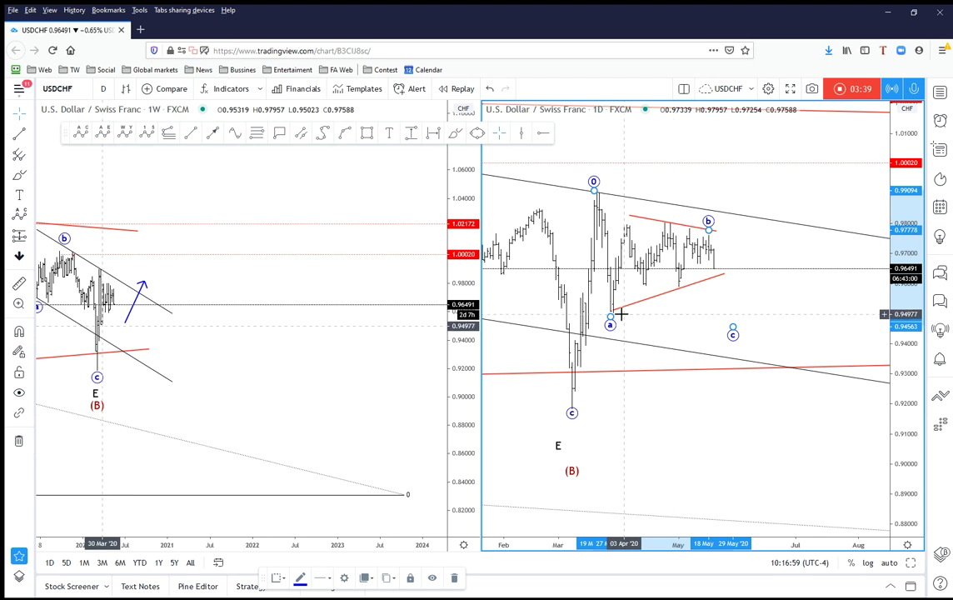
- Delete the black parallel channel from the daily chart
scroll(797, 229, down, 2)
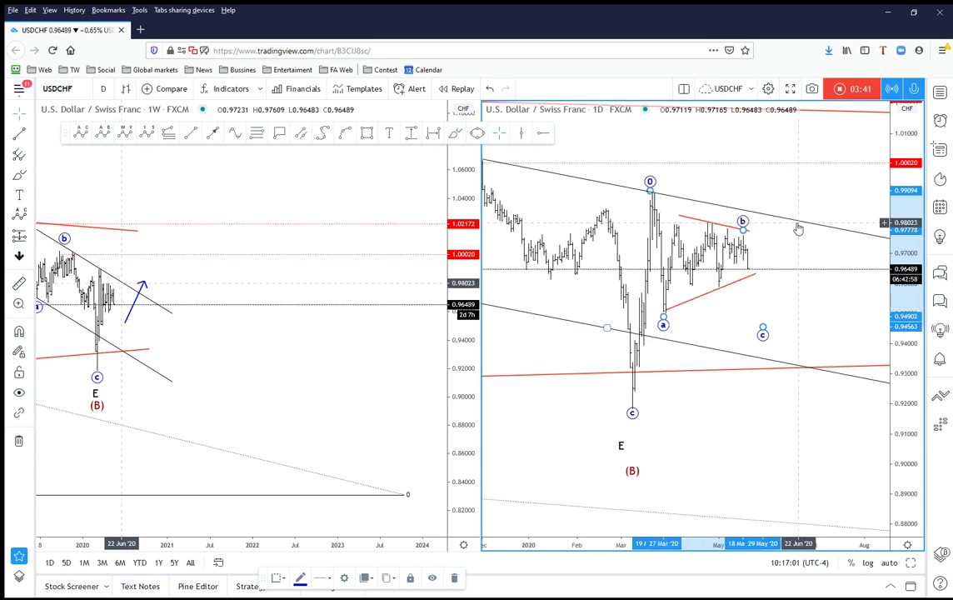
scroll(735, 381, down, 3)
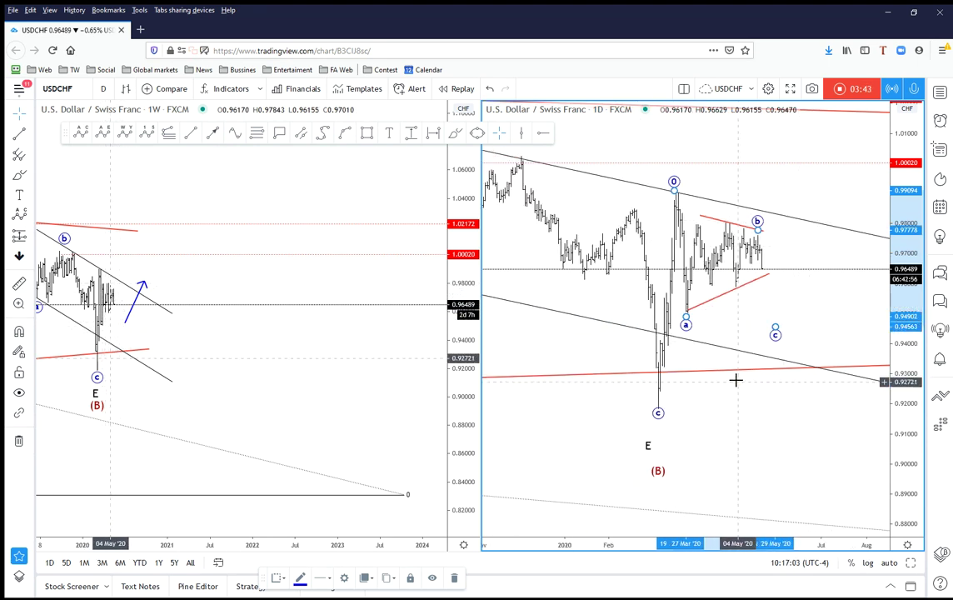
scroll(753, 421, up, 1)
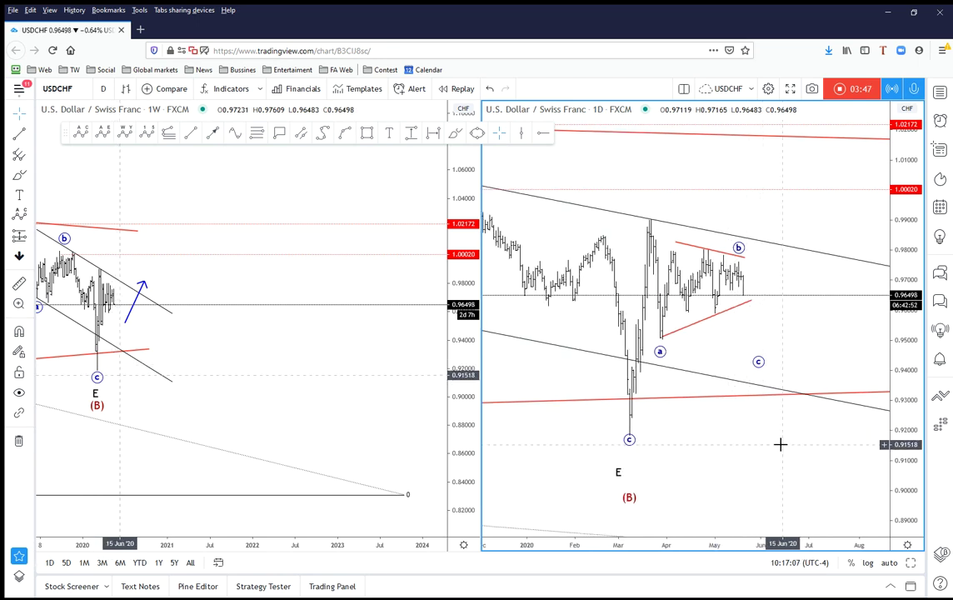
click(711, 381)
key(Delete)
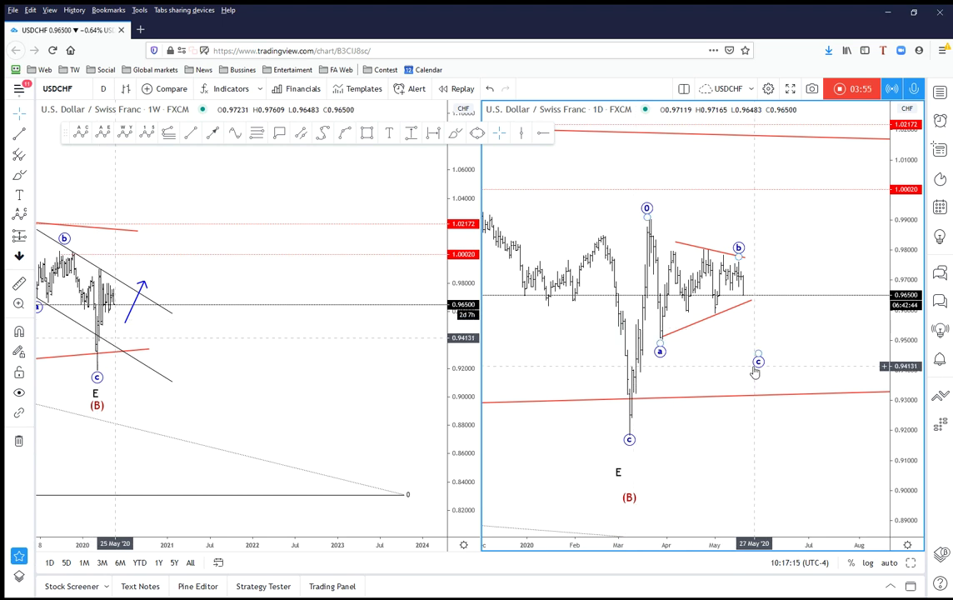
- Delete the a-b-c wave drawing and select the older wave's c point
click(656, 354)
key(Delete)
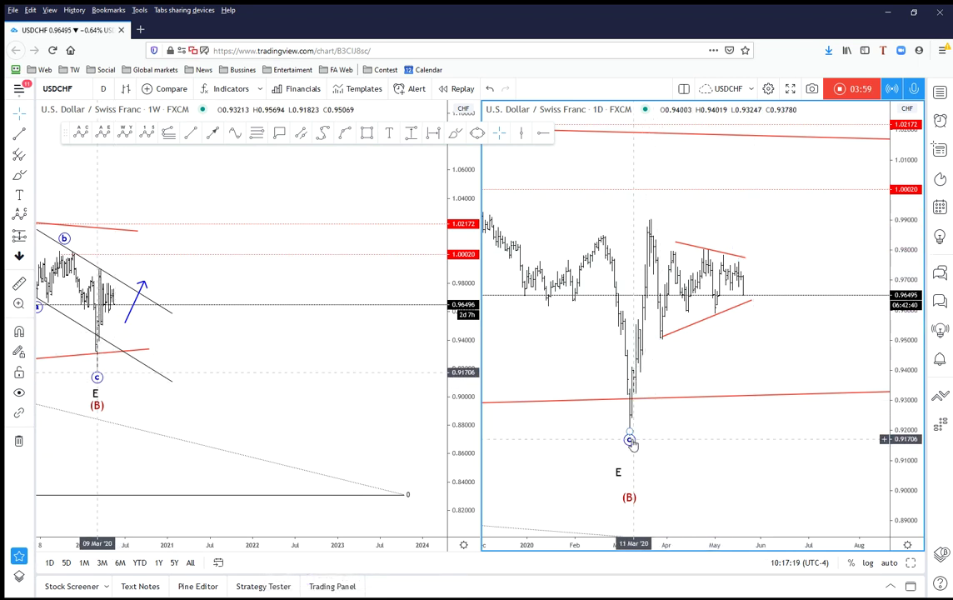
click(630, 441)
- Replace the old c label and upper line with a flat line from the February high past the latest bars
key(Delete)
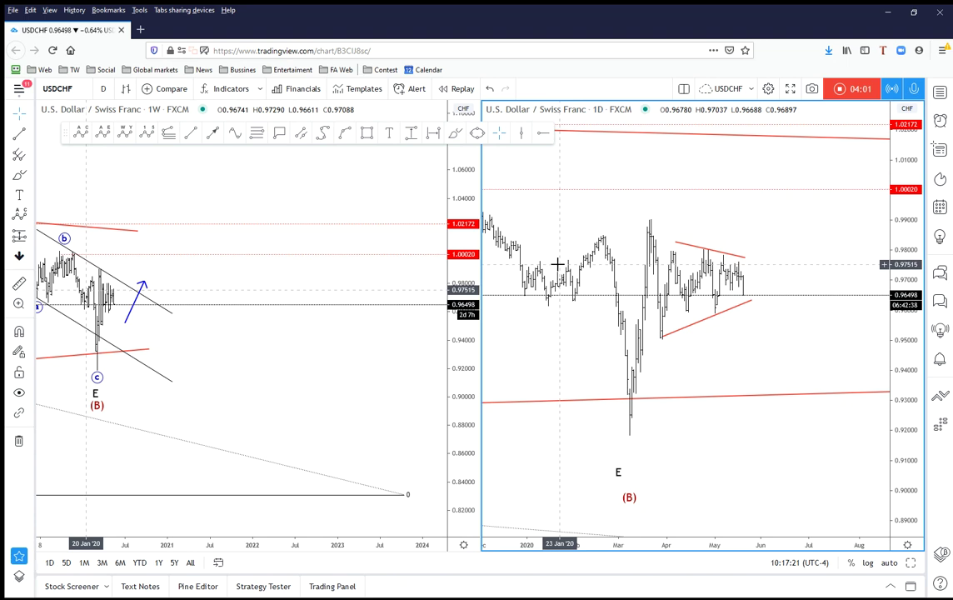
click(679, 245)
key(Delete)
key(alt+t)
click(580, 234)
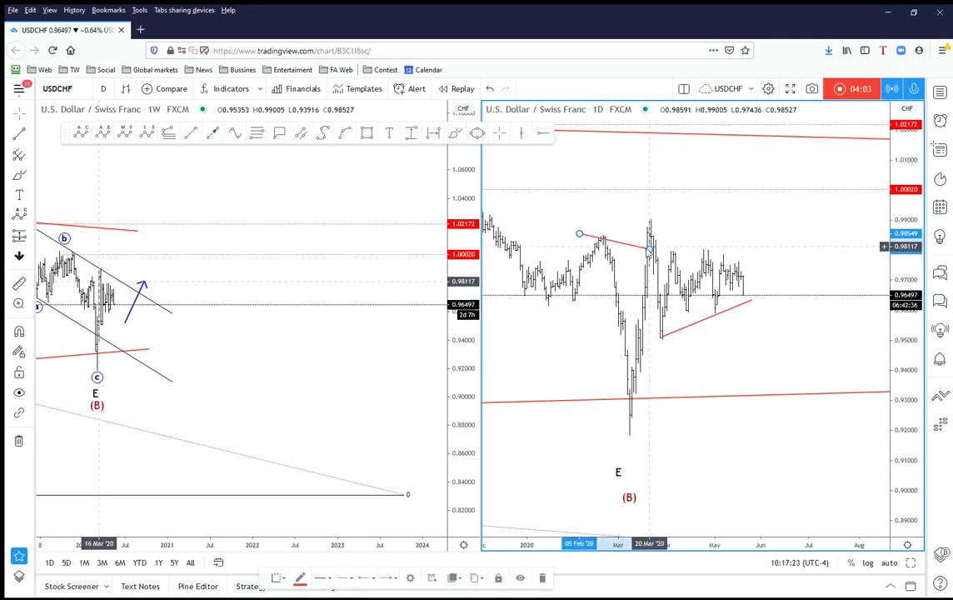
click(805, 239)
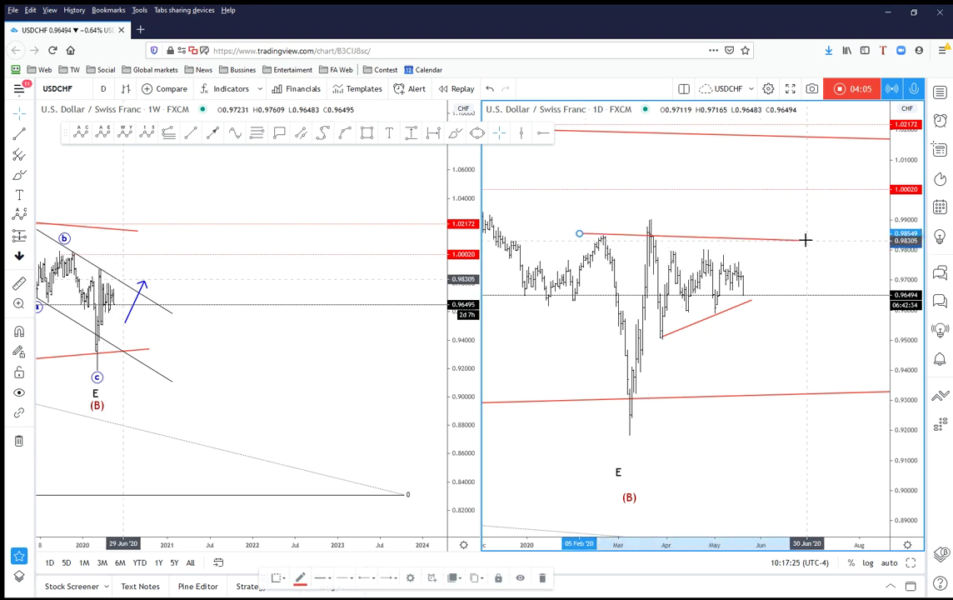
drag(682, 243, 654, 242)
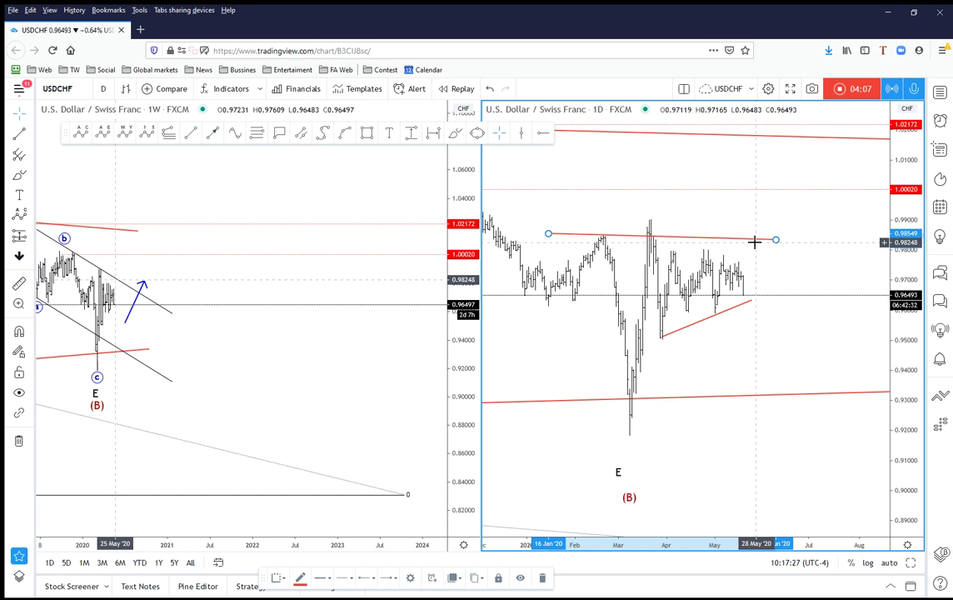
drag(772, 241, 771, 238)
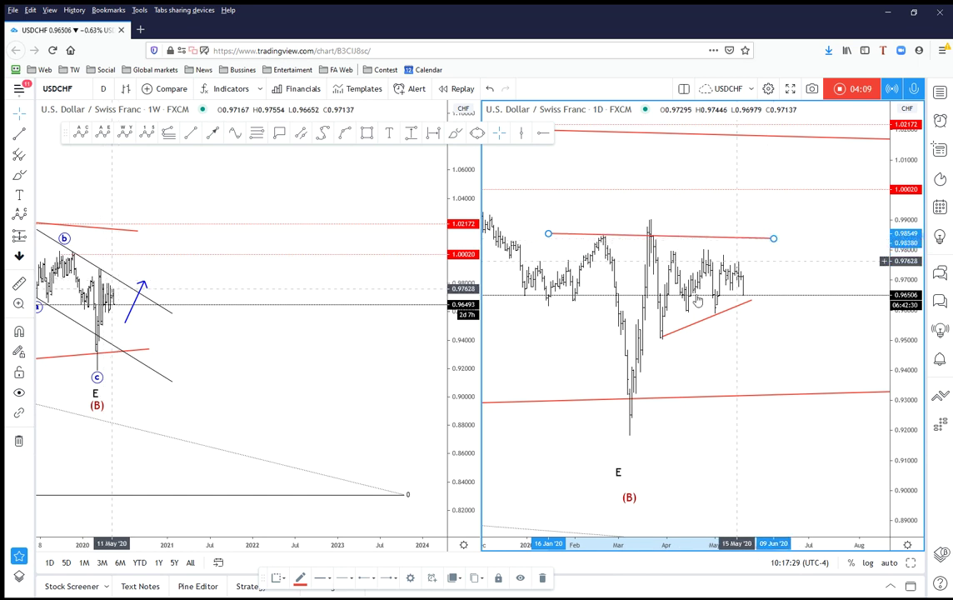
- Move the lower triangle line's start lower and later, toward mid-April
click(663, 339)
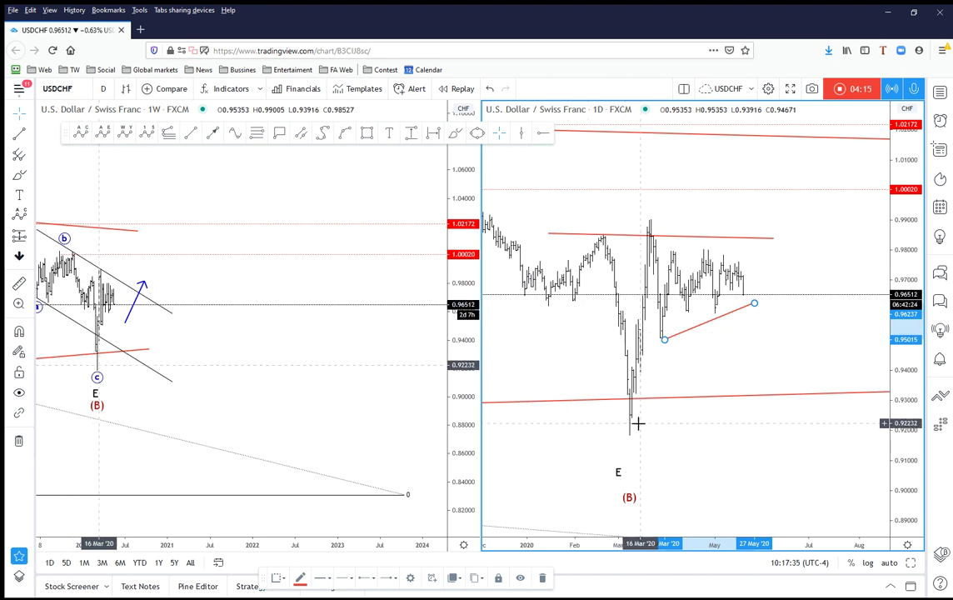
drag(664, 339, 686, 348)
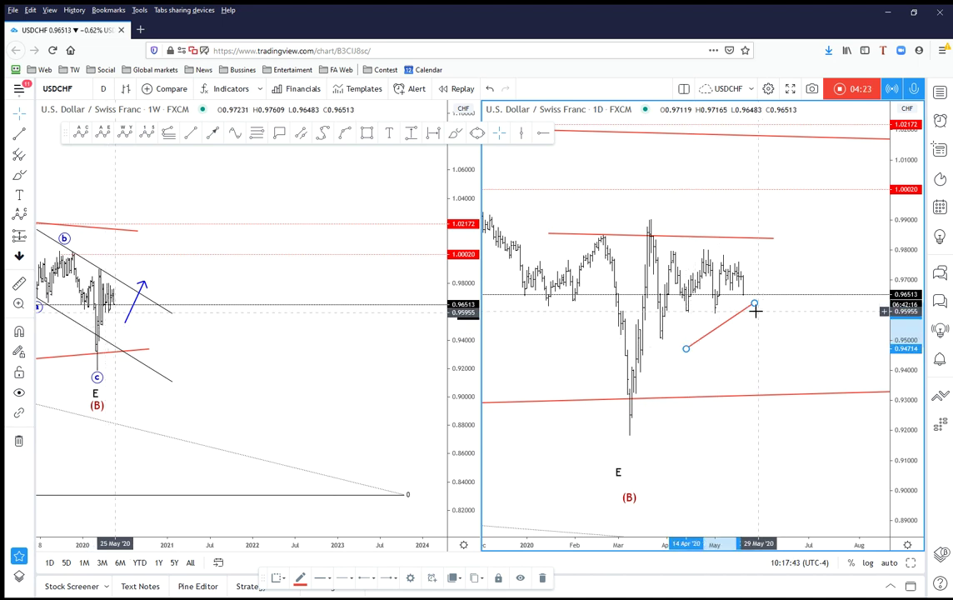
drag(687, 348, 778, 344)
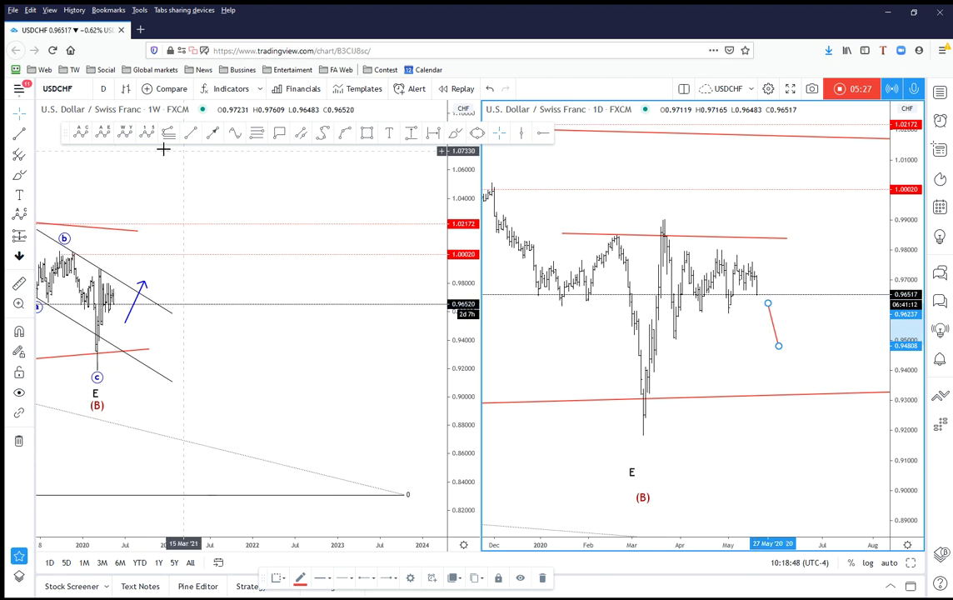
- Select the Elliott impulse wave tool
click(768, 303)
- Place the impulse wave's six points, (i) through (v), rising from the red leg's bottom
click(780, 348)
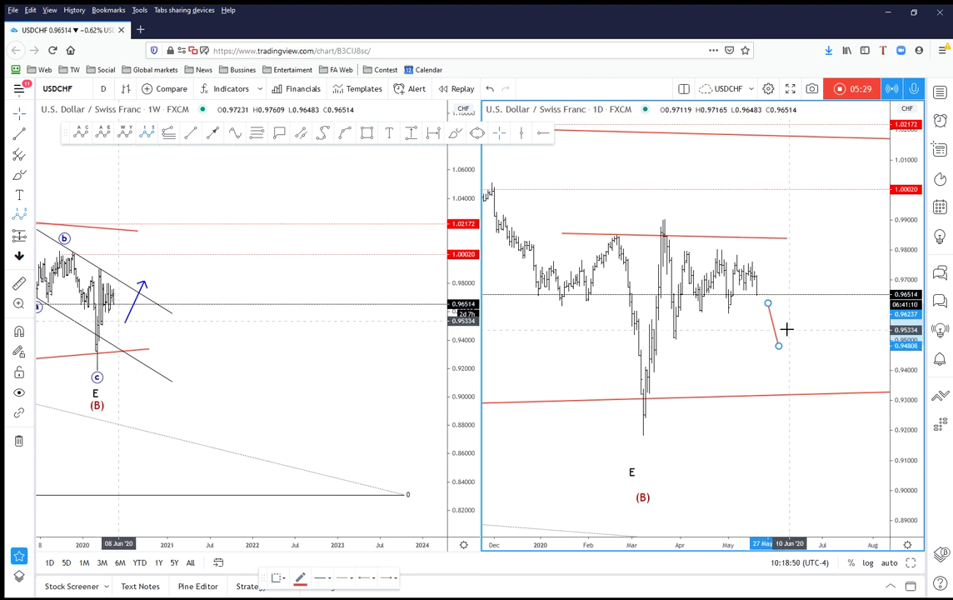
click(790, 311)
click(804, 336)
click(813, 285)
click(833, 303)
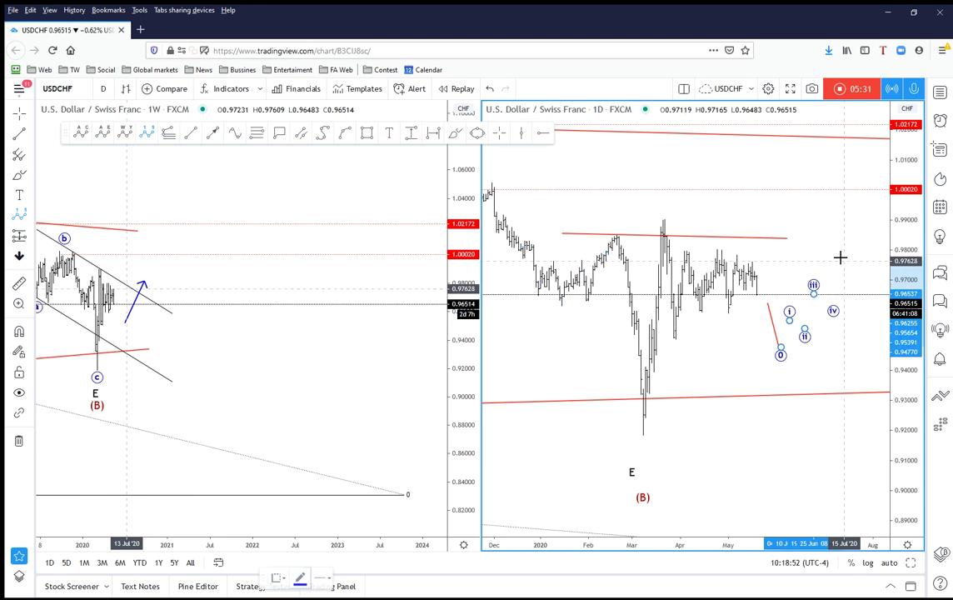
click(833, 252)
- Turn on the Wave lines in the impulse wave settings and lower point (v) slightly
double_click(832, 254)
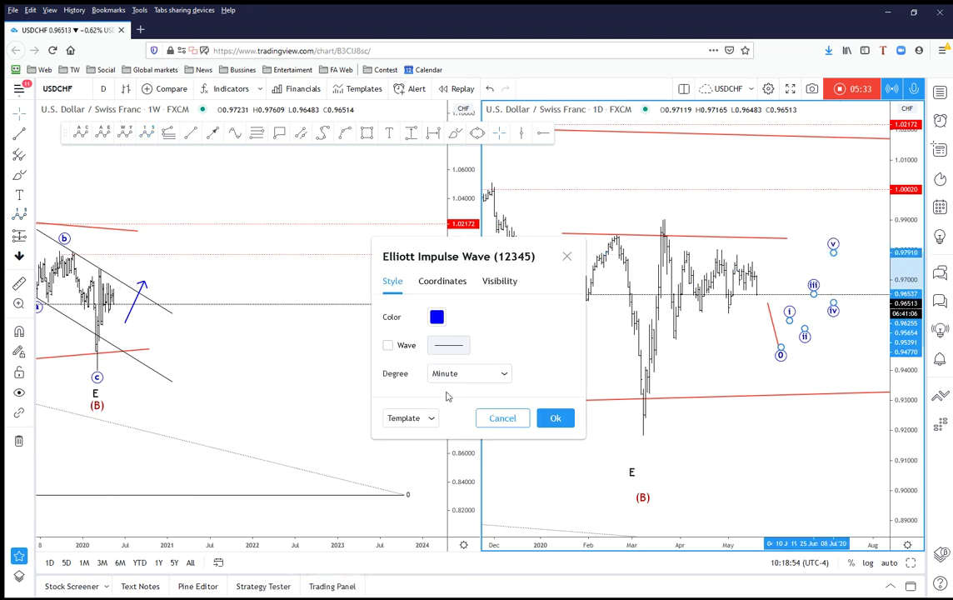
click(387, 345)
click(556, 417)
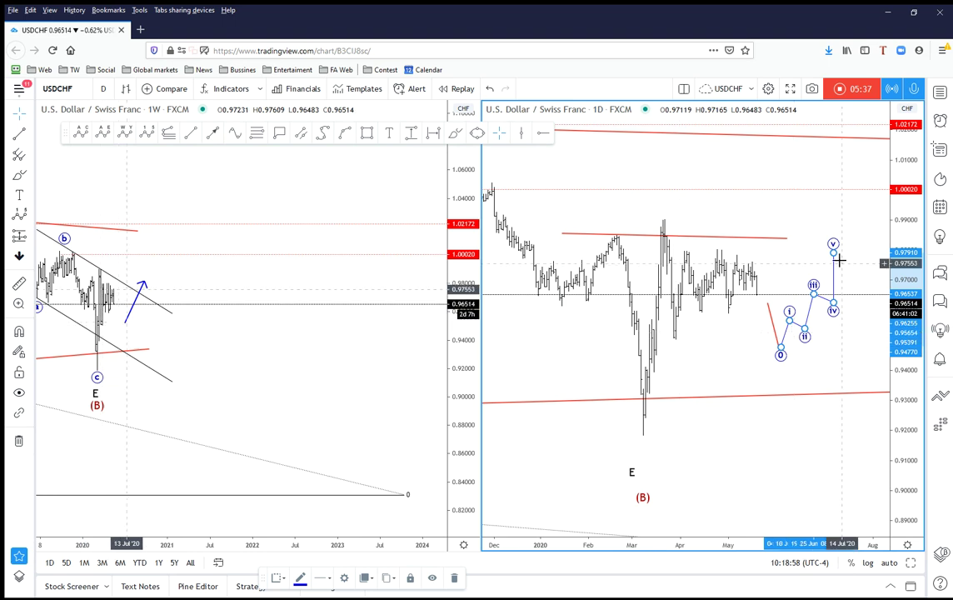
drag(833, 252, 841, 272)
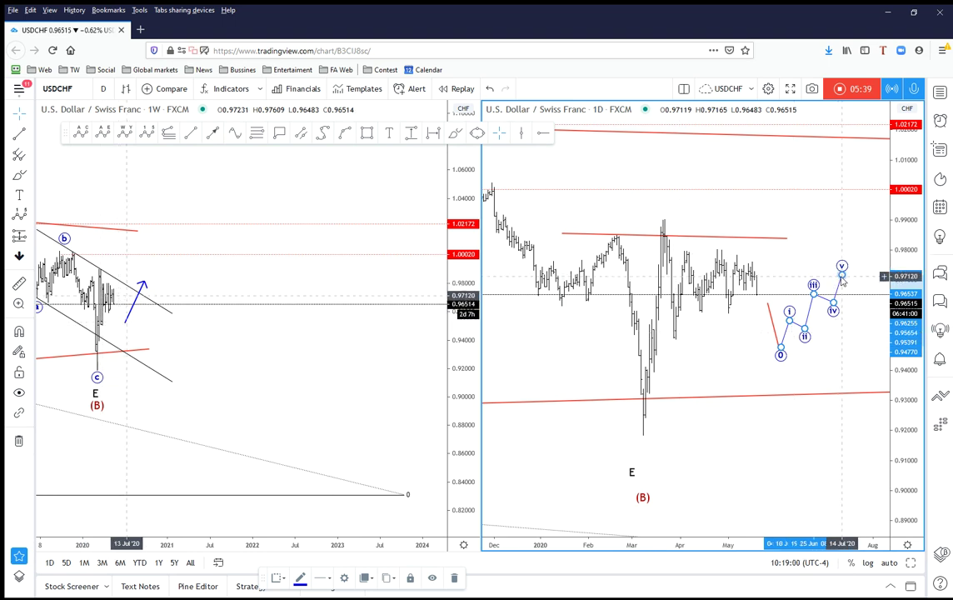
click(879, 198)
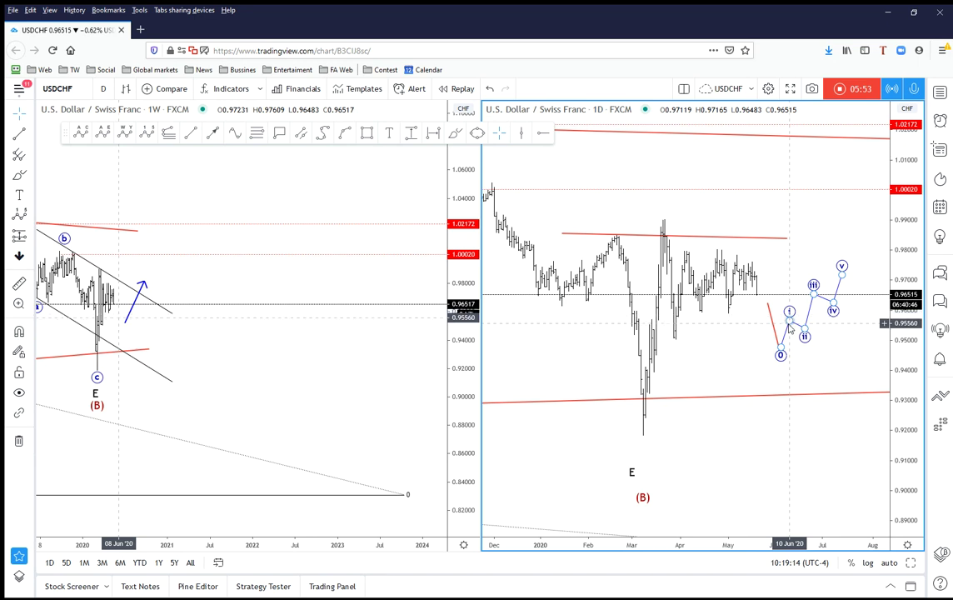
click(841, 275)
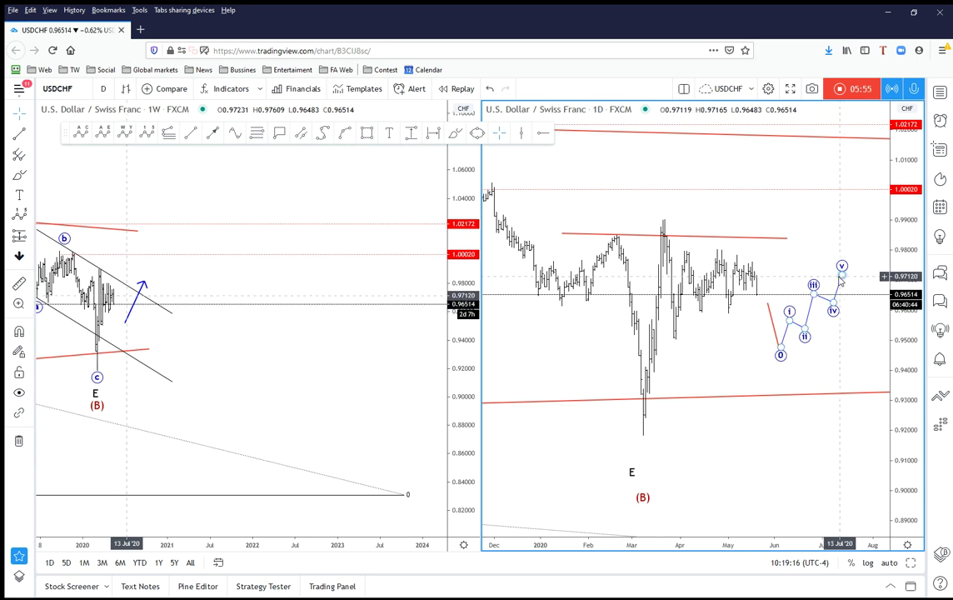
click(808, 354)
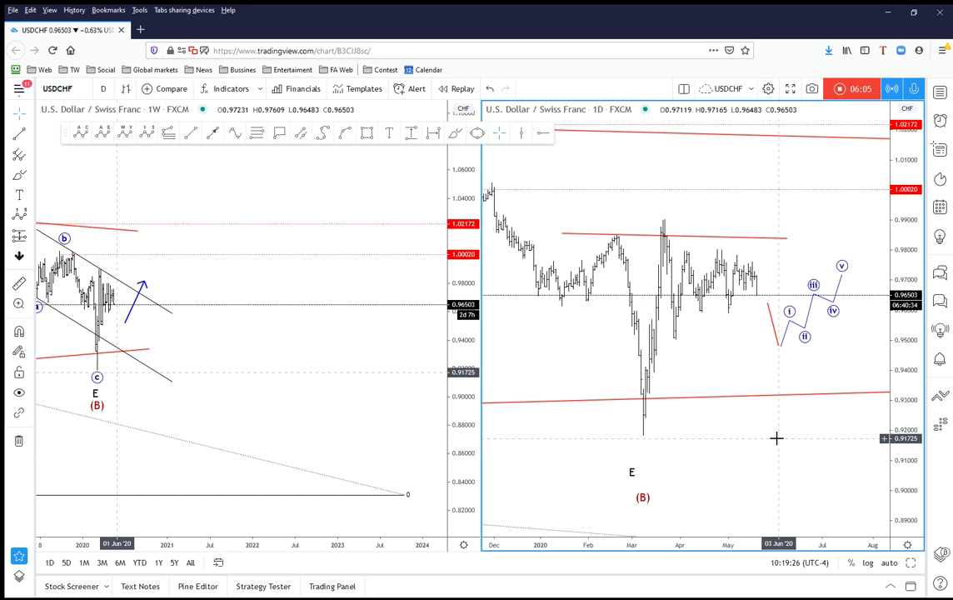
- Load DXY from the watchlist into the right chart and scroll through it
click(940, 93)
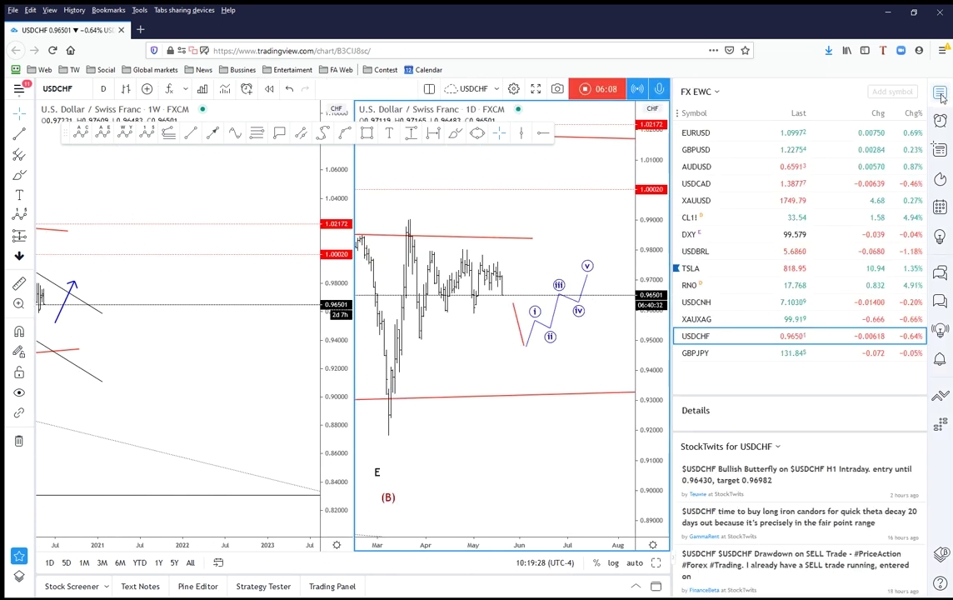
click(721, 236)
scroll(521, 361, down, 4)
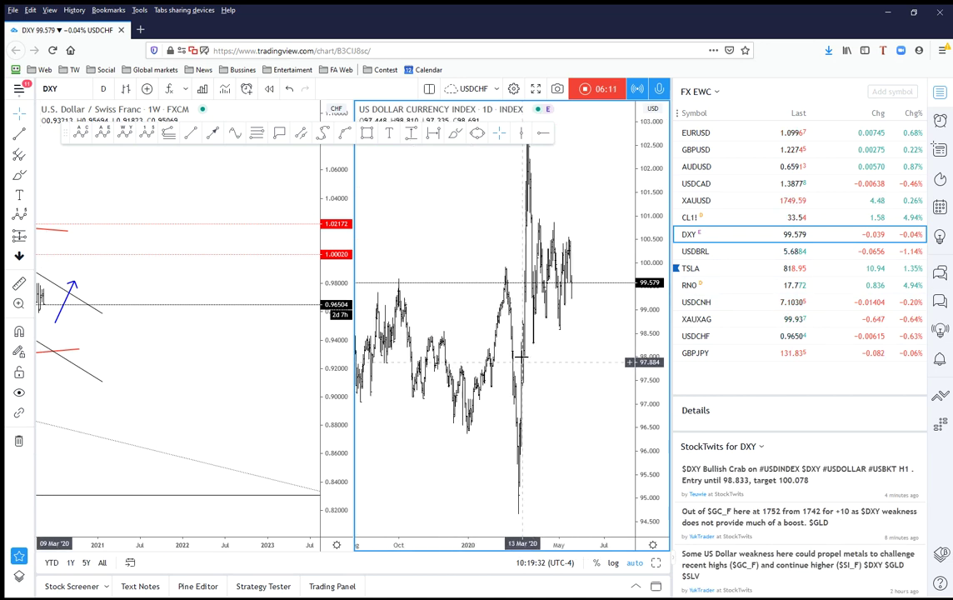
scroll(576, 349, down, 3)
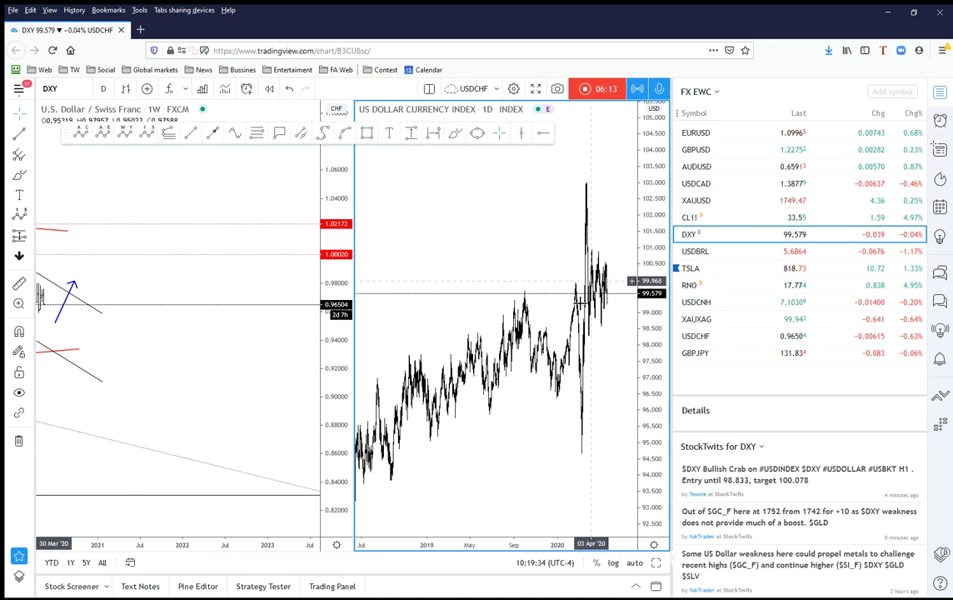
scroll(576, 349, up, 2)
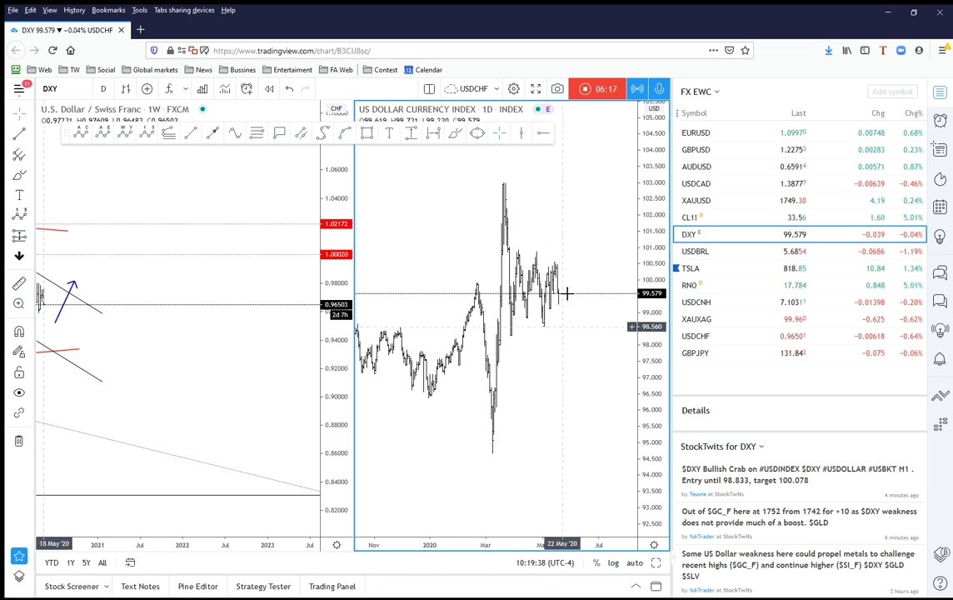
scroll(576, 350, down, 1)
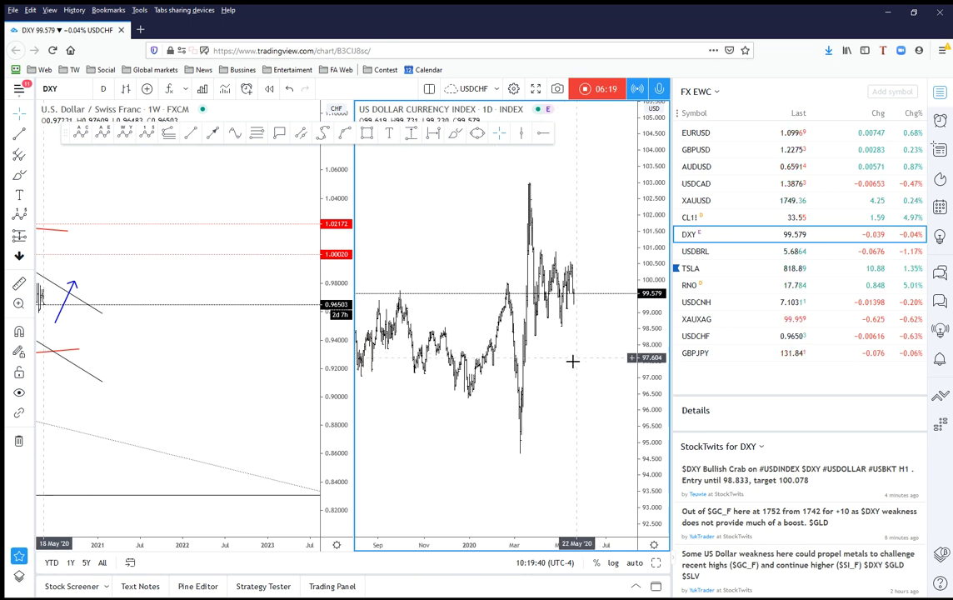
scroll(160, 347, down, 4)
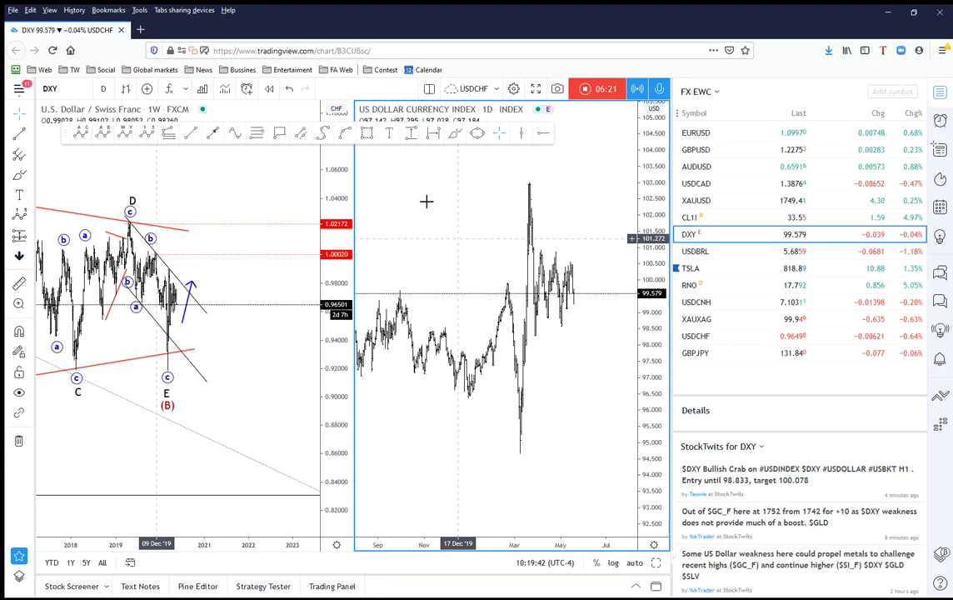
- Review DXY on a 1-week interval, then return the right chart to USDCHF
click(104, 88)
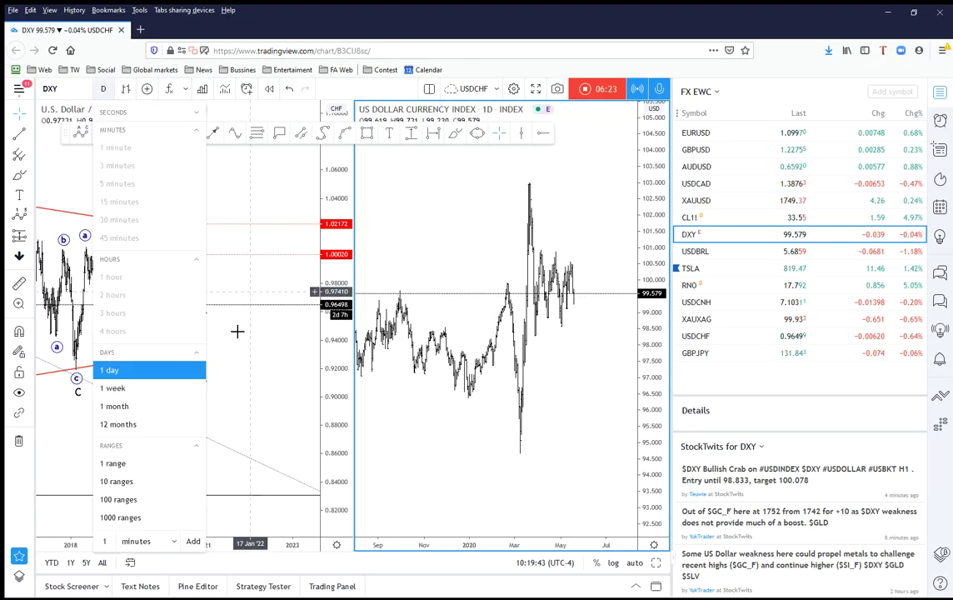
click(114, 388)
scroll(506, 399, down, 5)
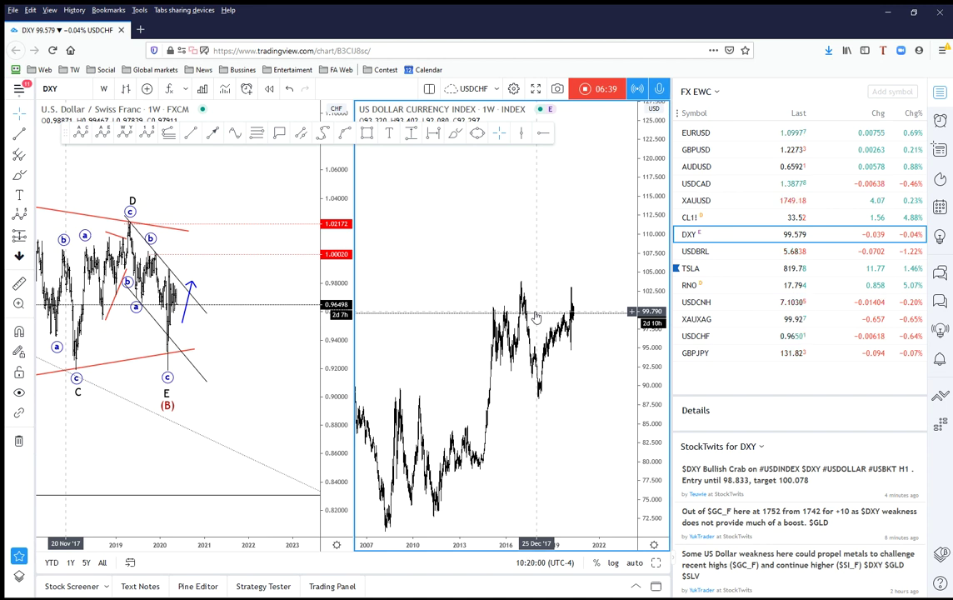
scroll(536, 316, up, 5)
scroll(534, 365, up, 3)
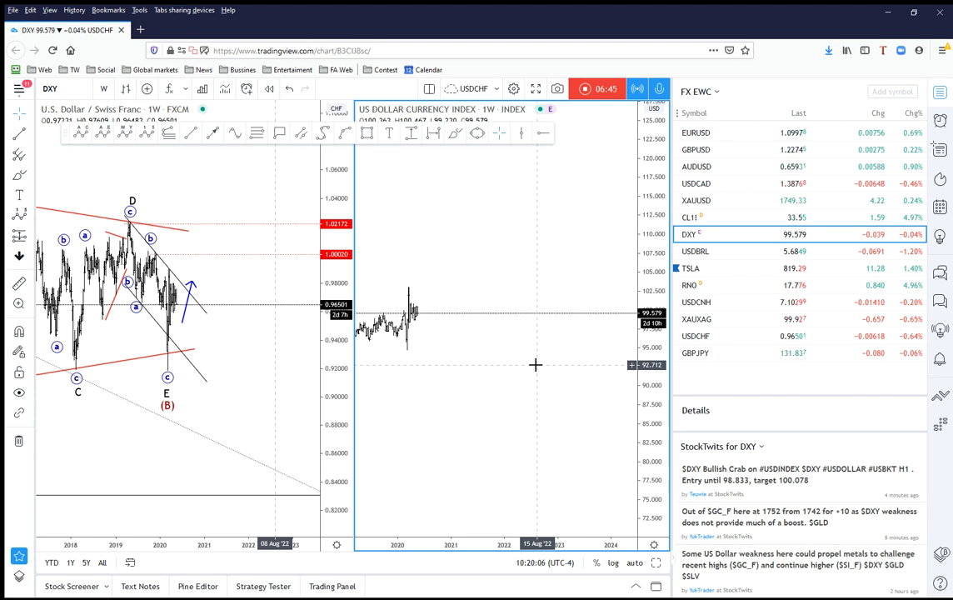
scroll(535, 364, down, 5)
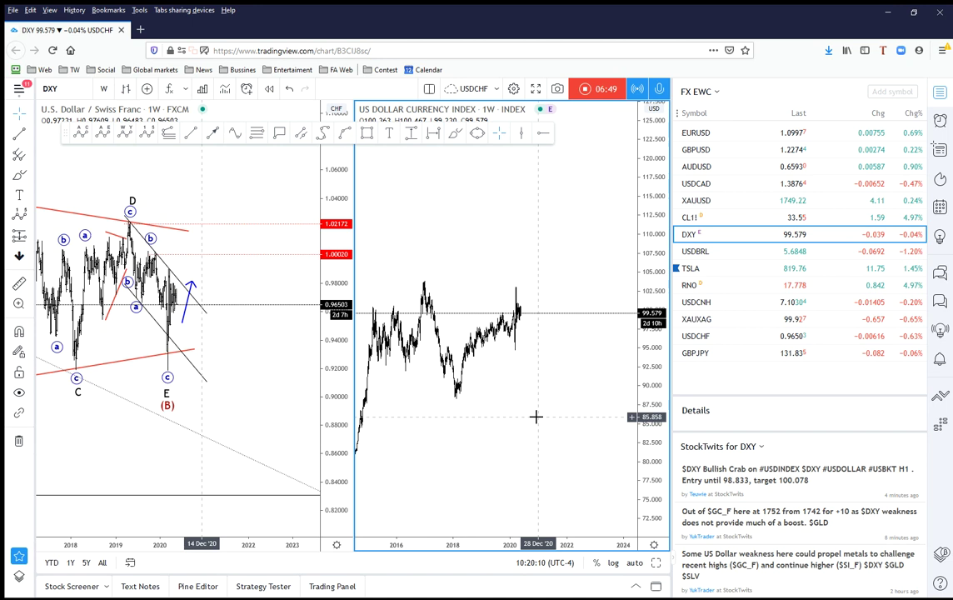
scroll(535, 417, up, 1)
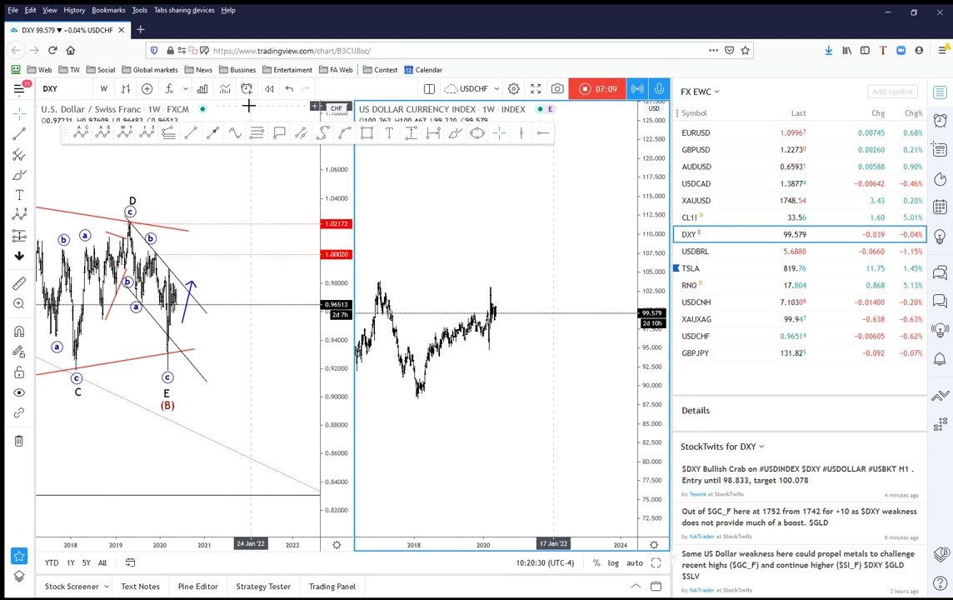
click(288, 89)
click(288, 89)
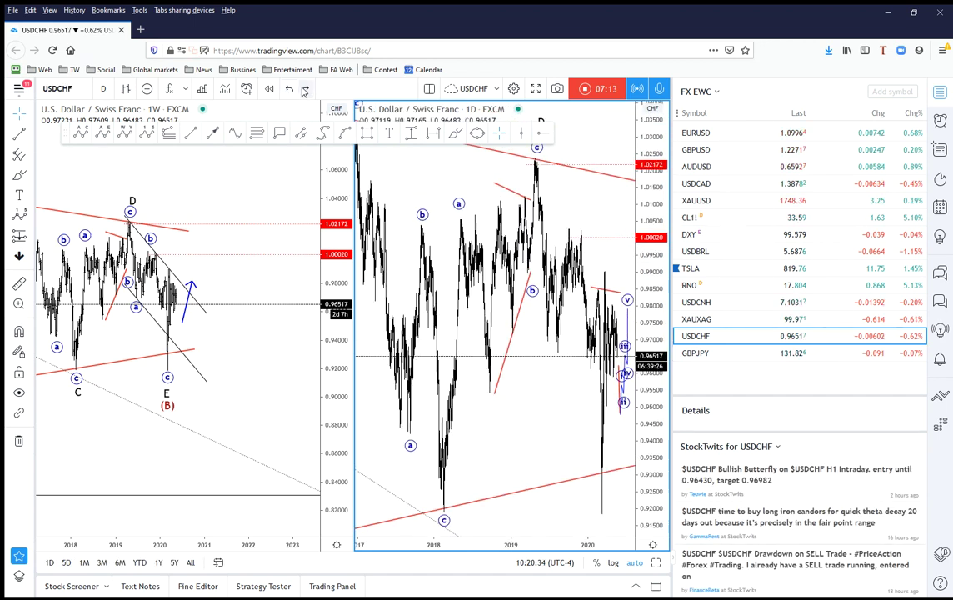
- Zoom in on the recent daily bars showing the red drop leg and blue (i)–(v) wave
scroll(540, 384, up, 10)
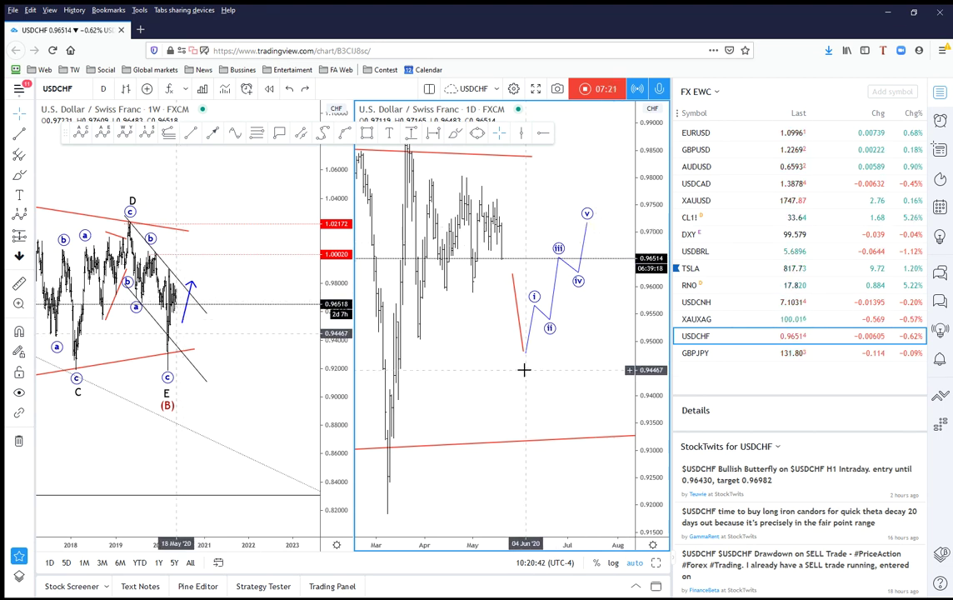
scroll(495, 389, down, 3)
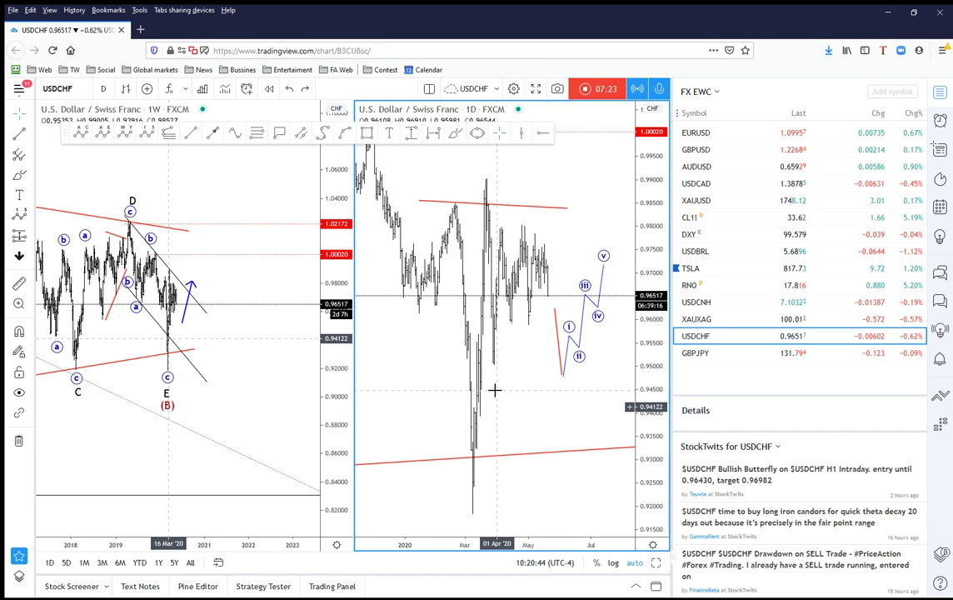